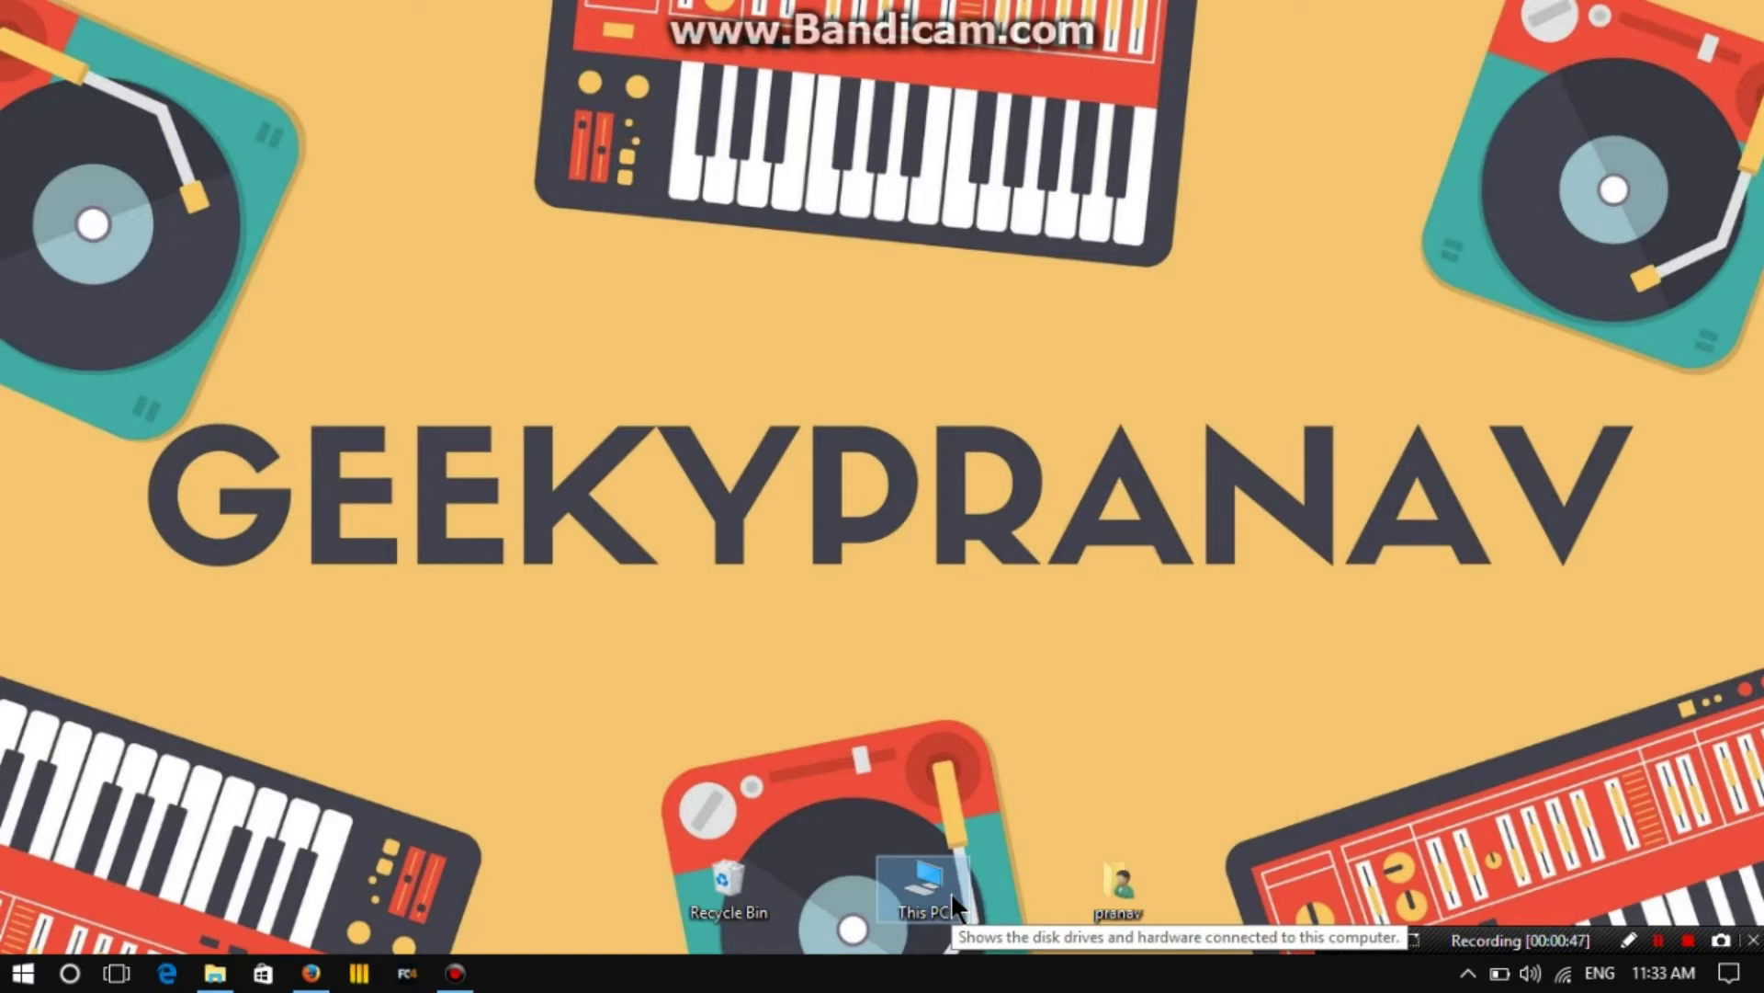
- Open Device Manager via This PC > Manage and open the Conexant SmartAudio HD properties under Sound, video and game controllers
{"action": "right_click", "coordinate": [950, 891]}
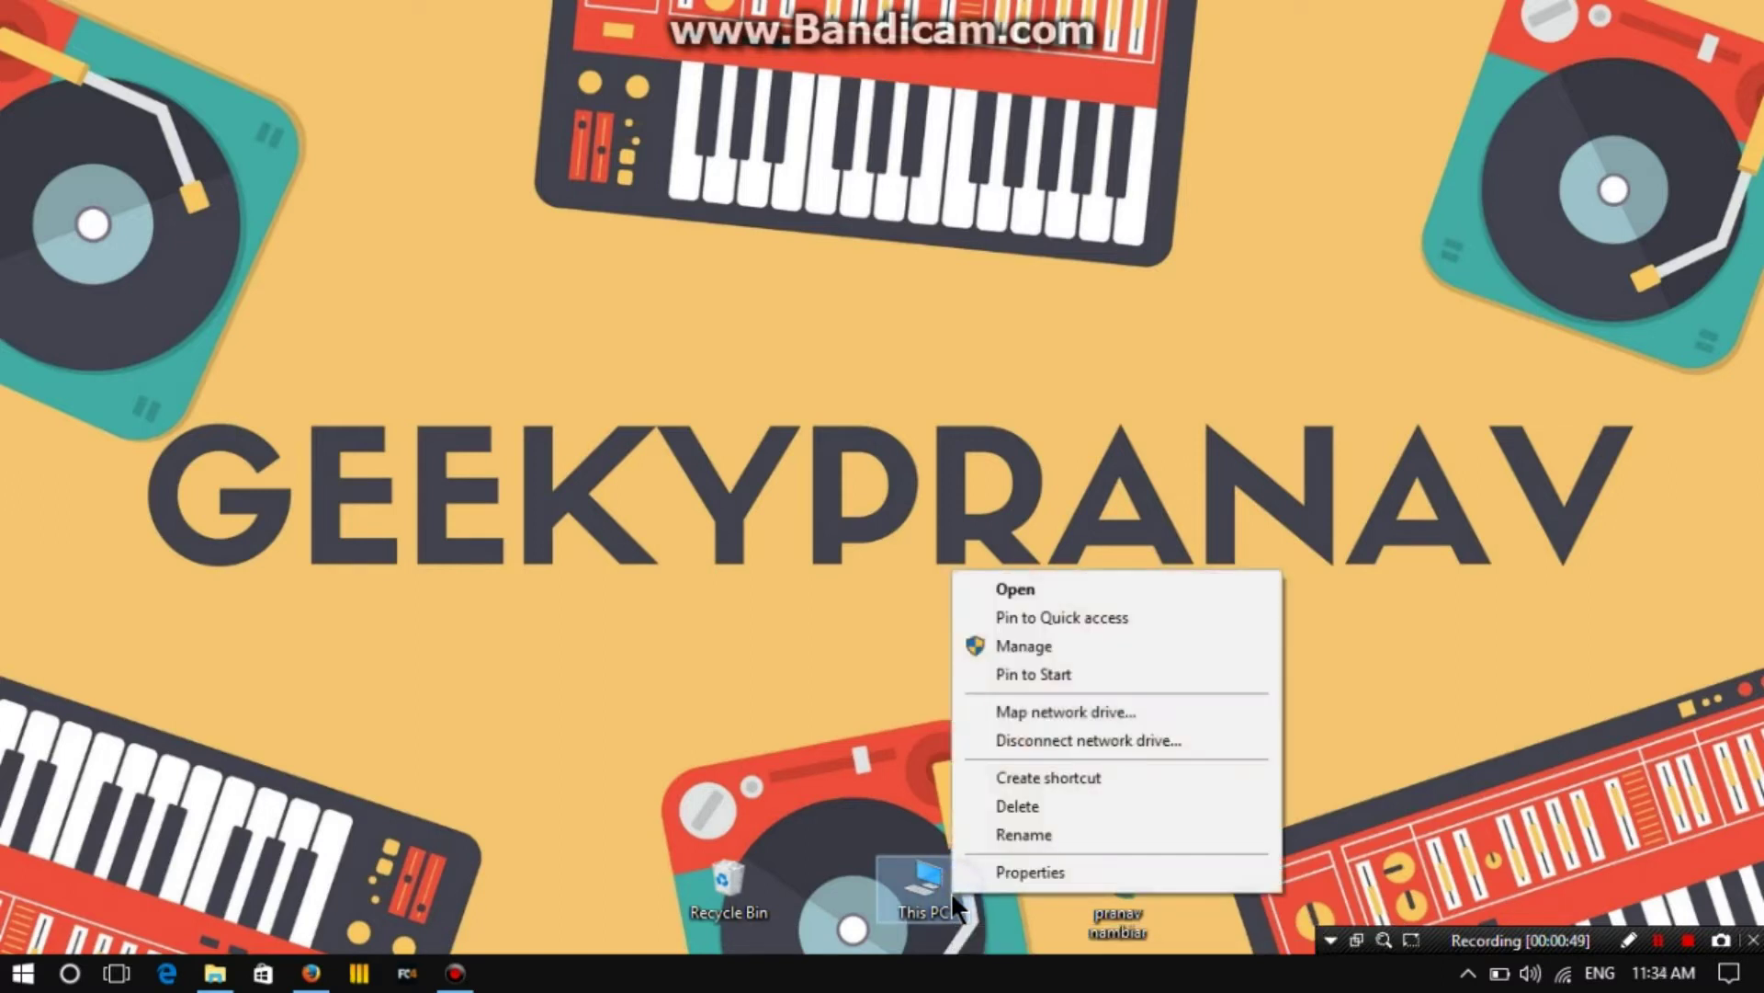
{"action": "left_click", "coordinate": [1061, 647]}
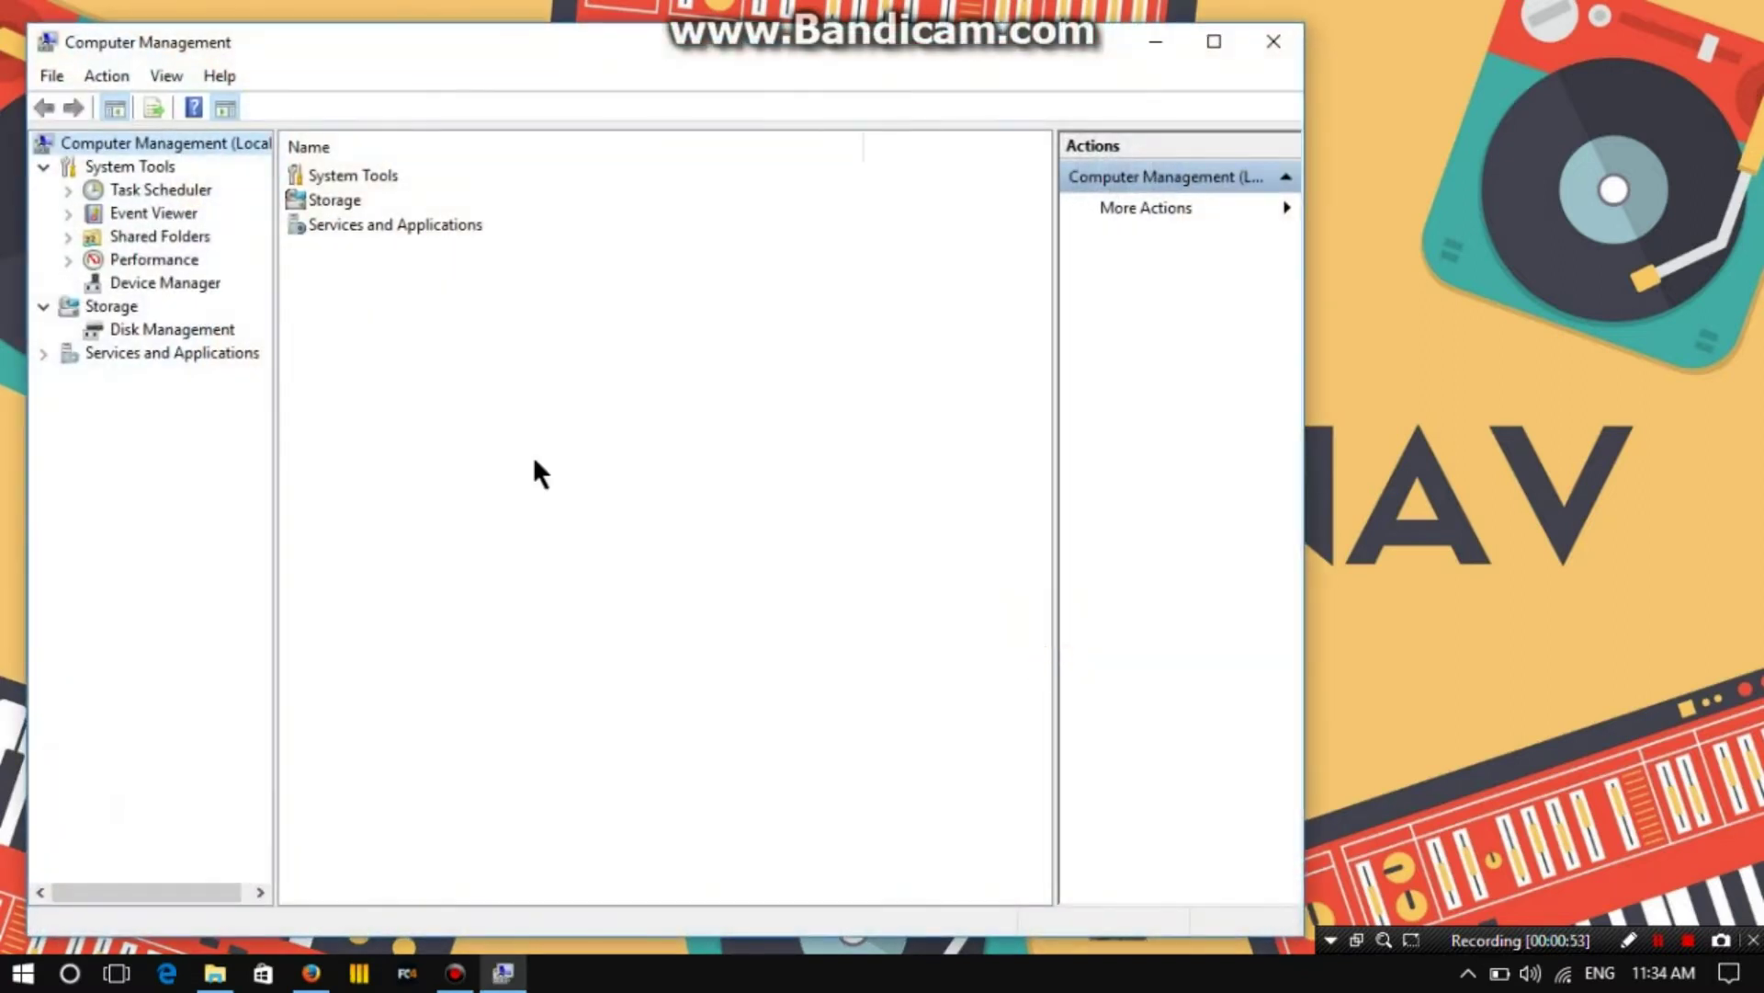
{"action": "left_click", "coordinate": [177, 280]}
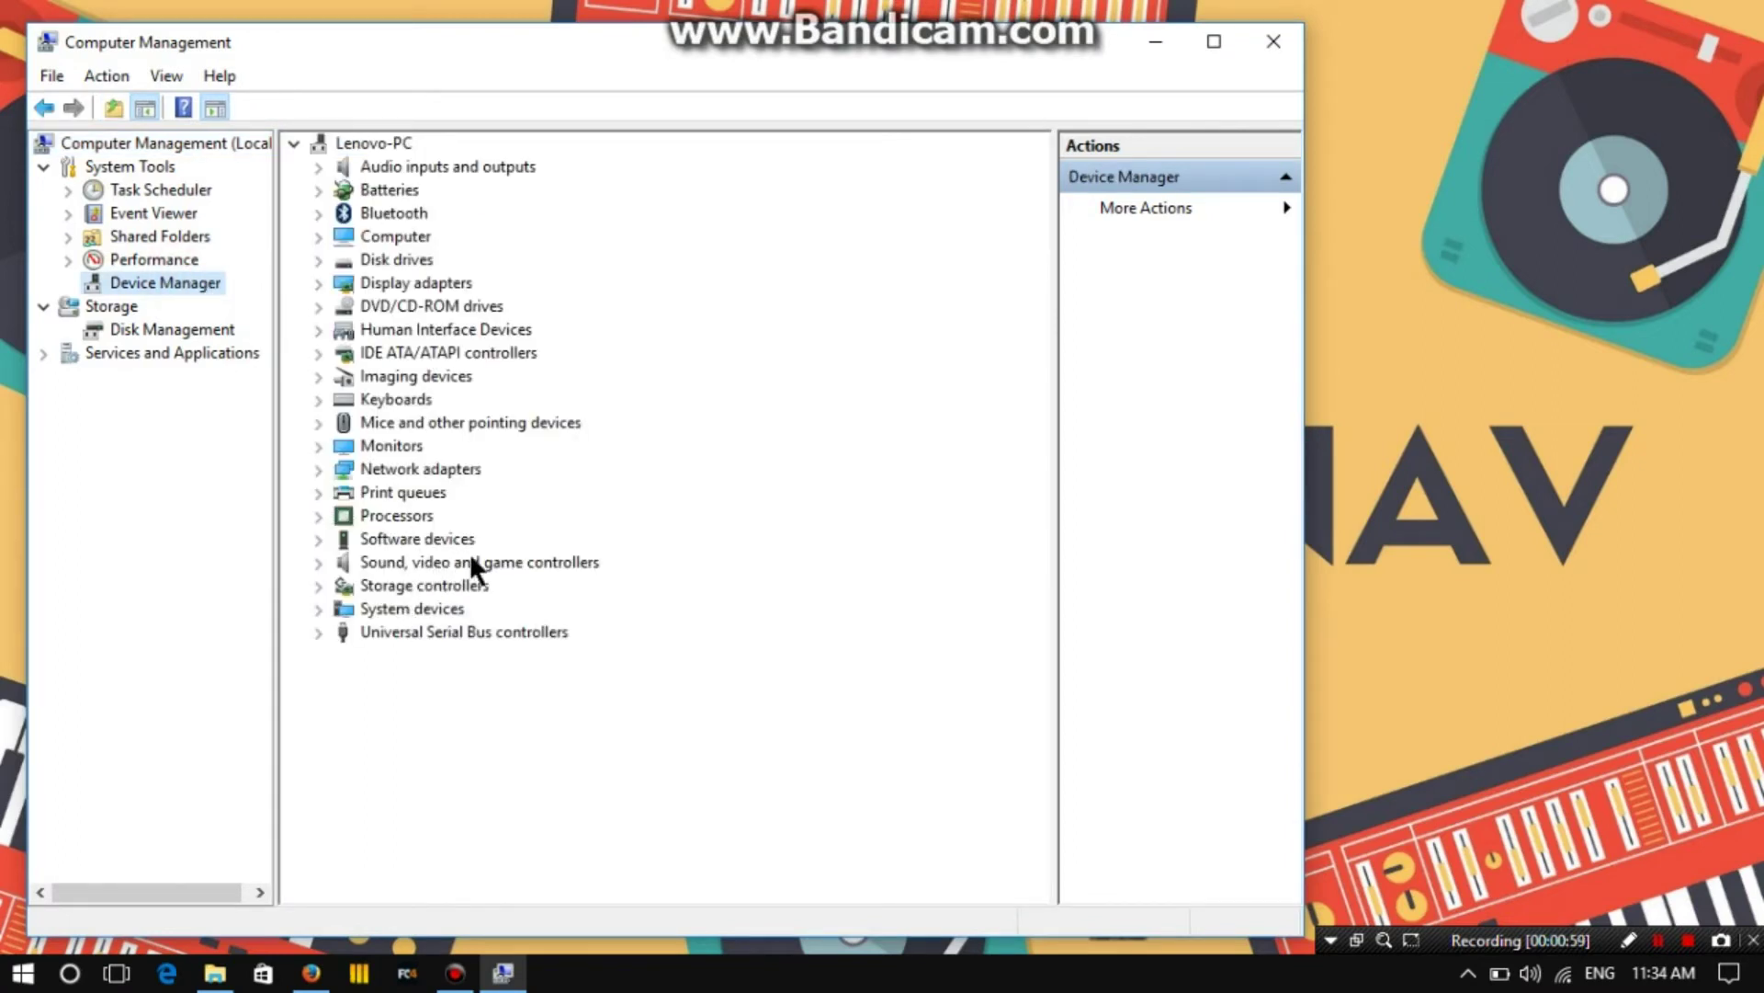
{"action": "double_click", "coordinate": [585, 562]}
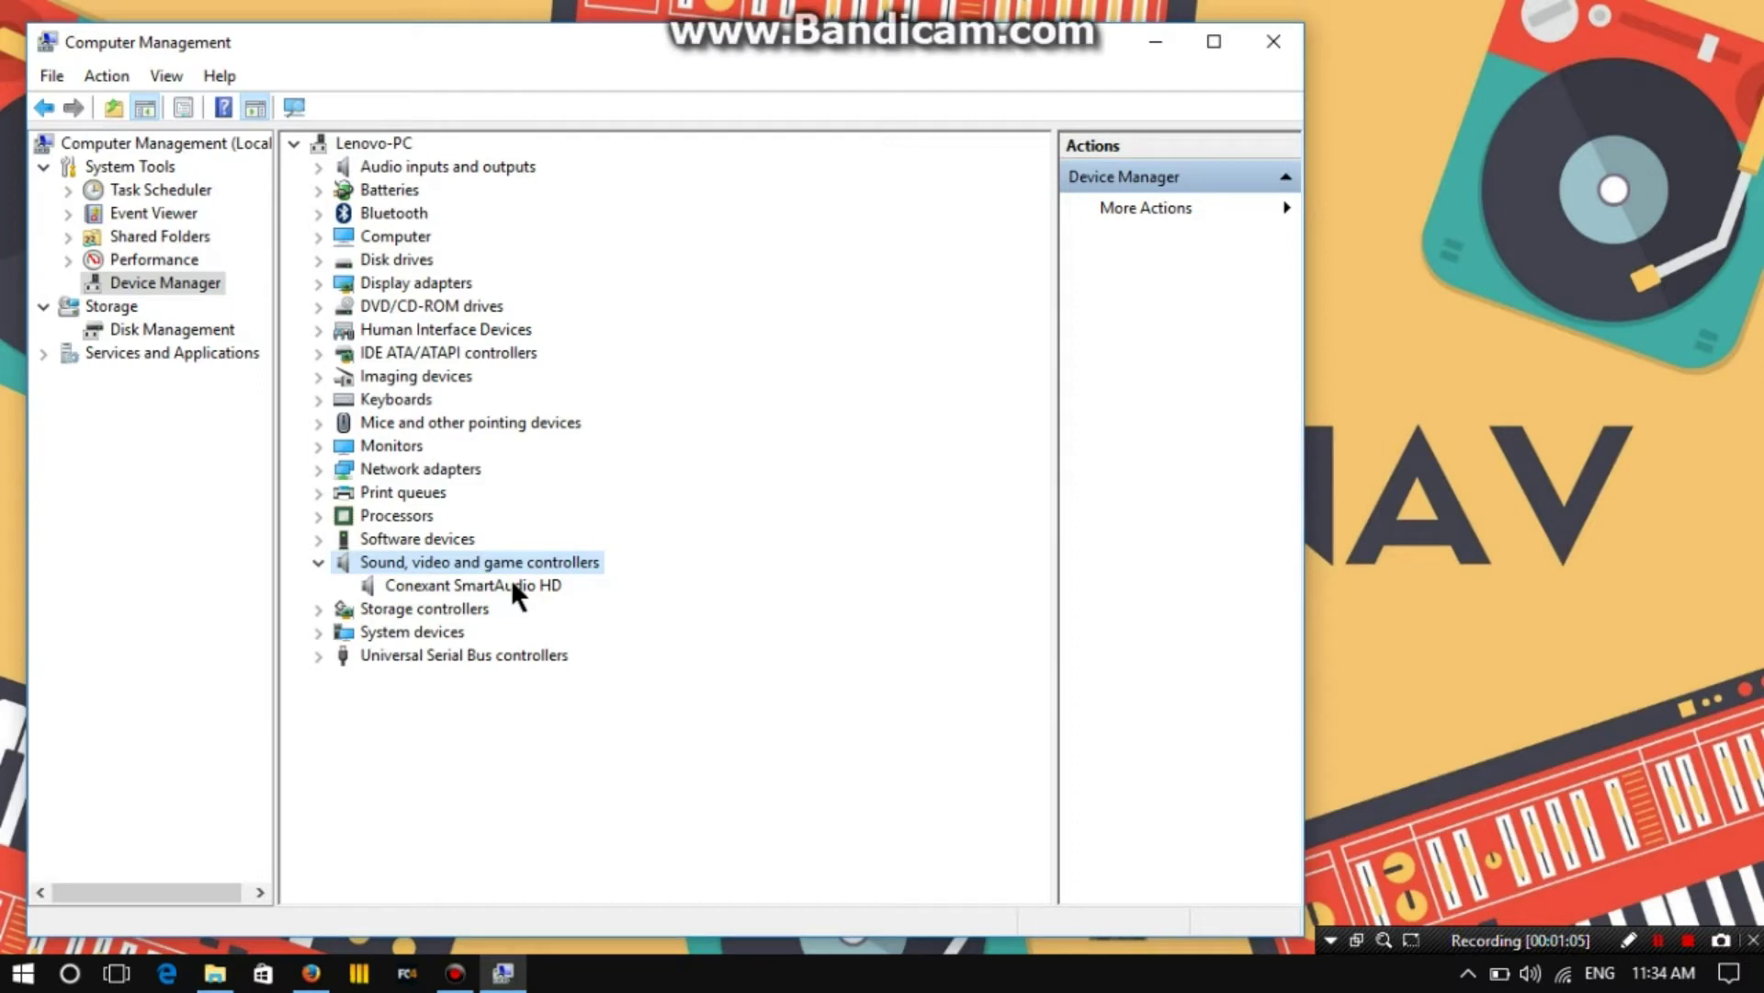
{"action": "double_click", "coordinate": [511, 577]}
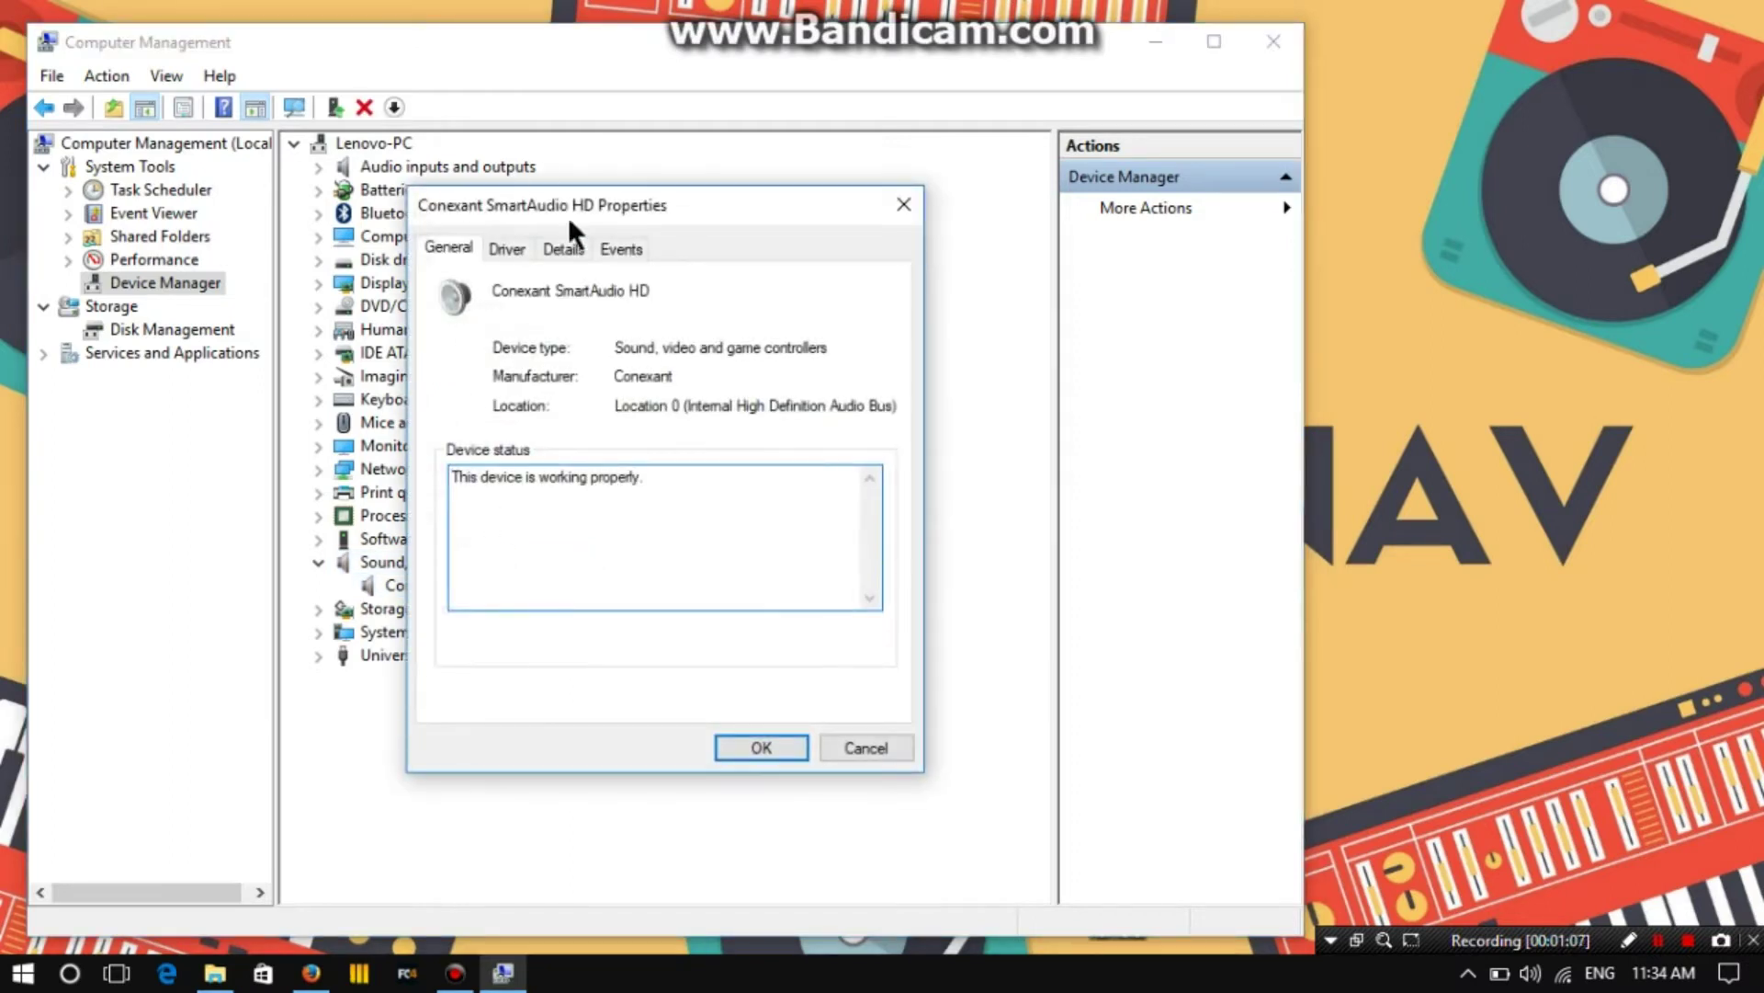
- Check the Conexant driver (8.66.27.55, 7/12/2016), cancel the Update Driver wizard, and close Properties
{"action": "left_click_drag", "start_coordinate": [467, 196], "coordinate": [815, 204]}
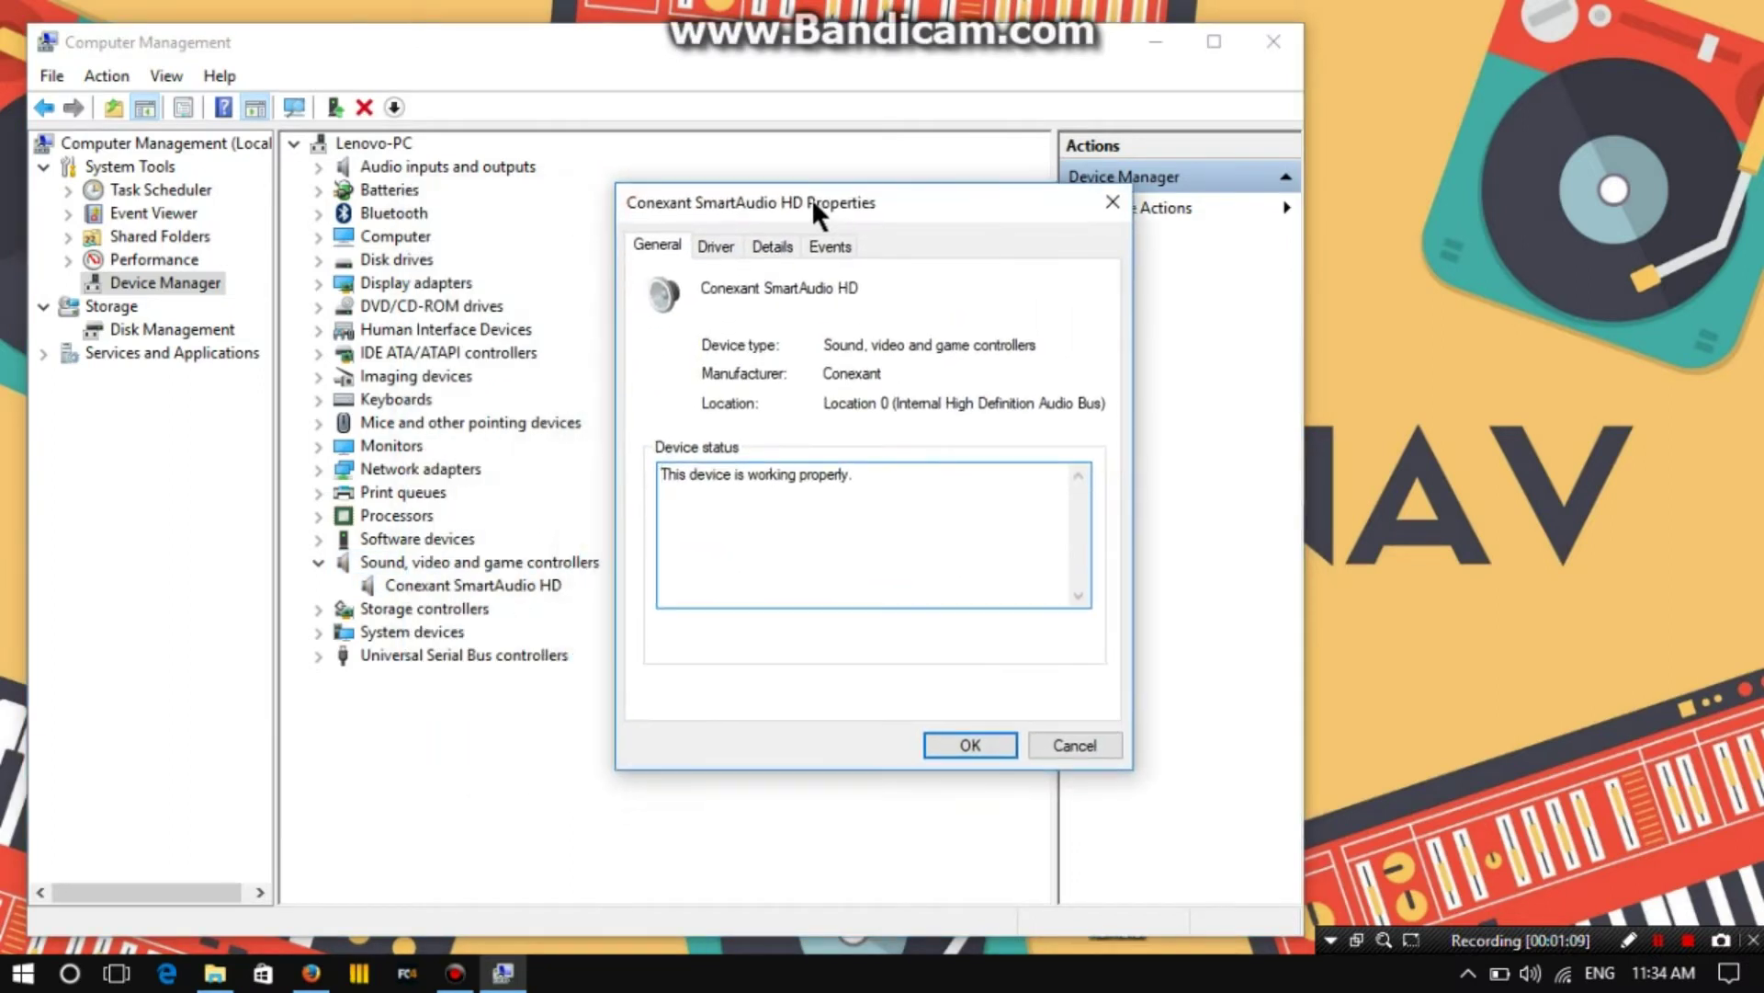
{"action": "left_click", "coordinate": [714, 244]}
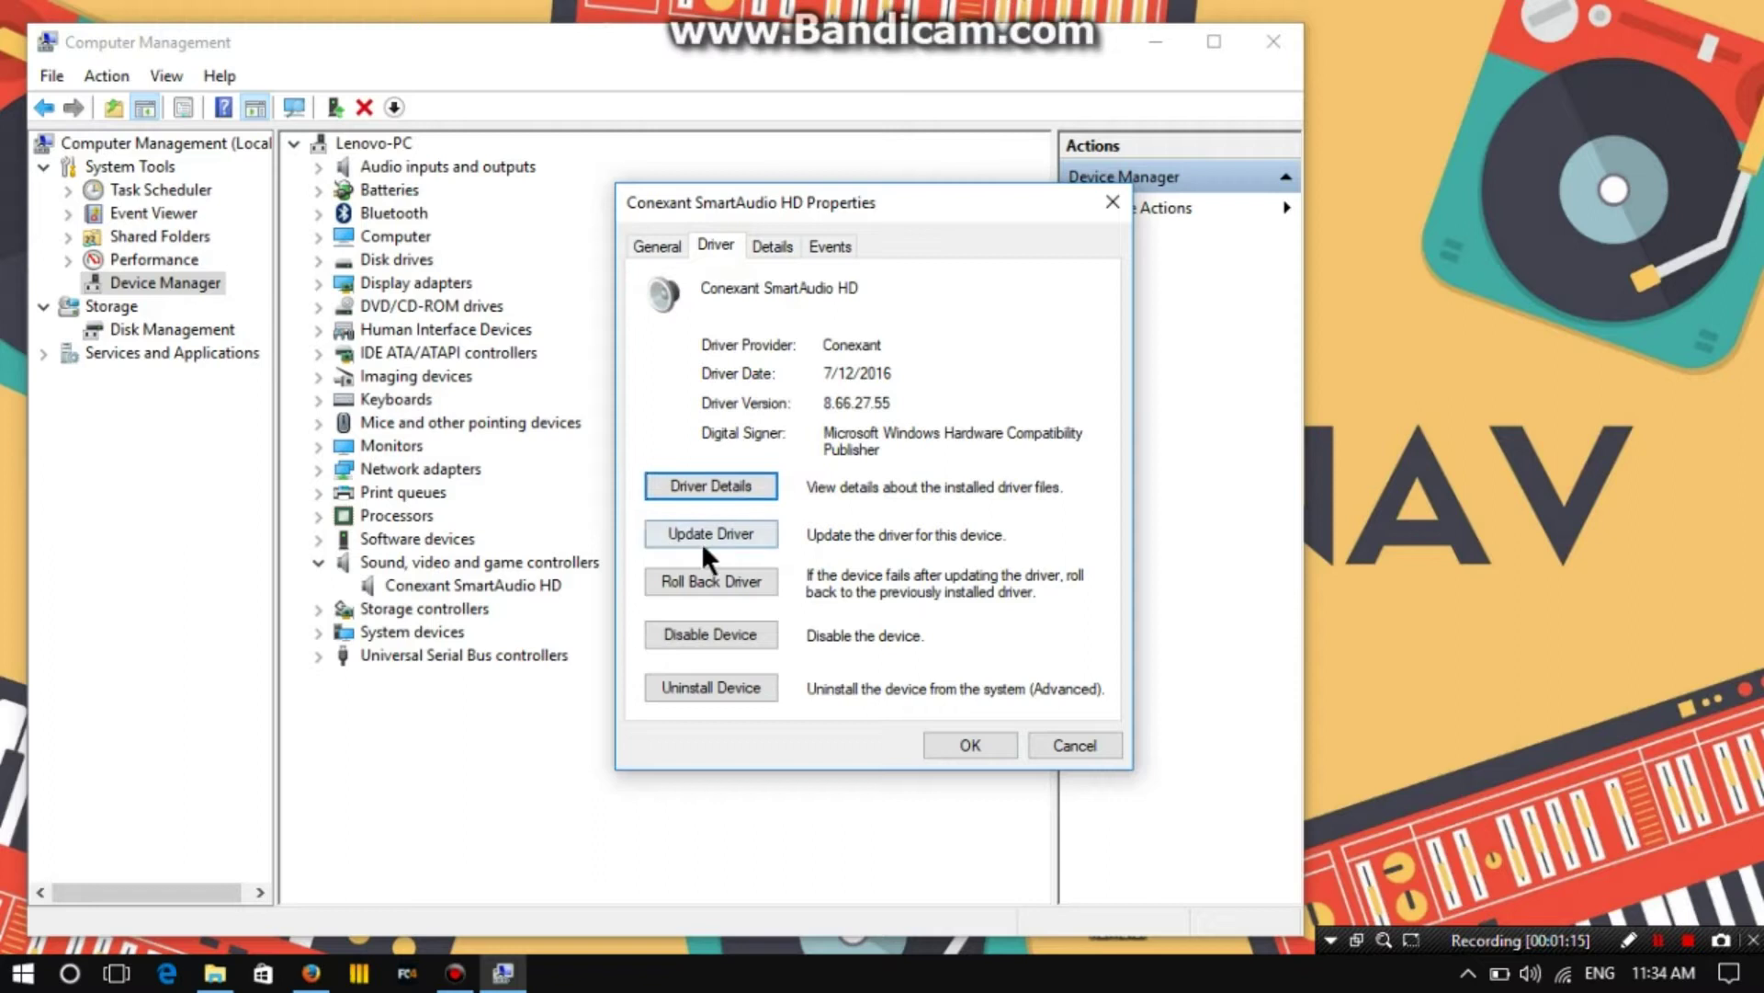
{"action": "left_click", "coordinate": [756, 532]}
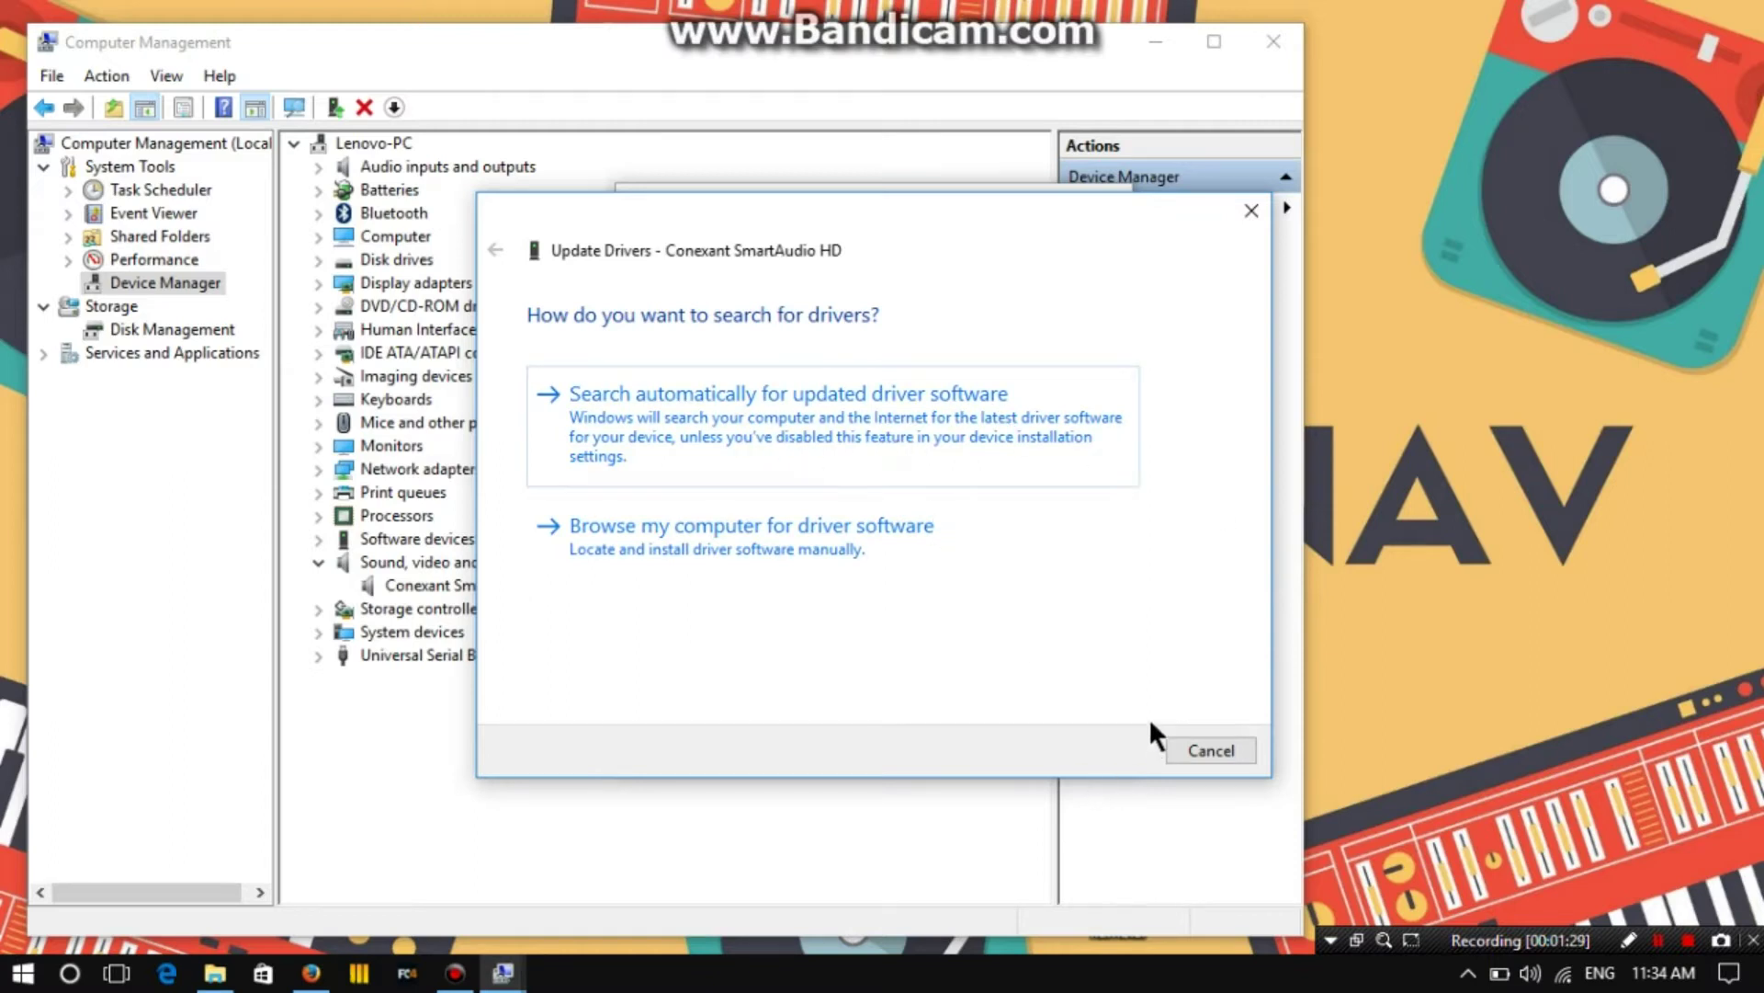
{"action": "left_click", "coordinate": [1252, 211]}
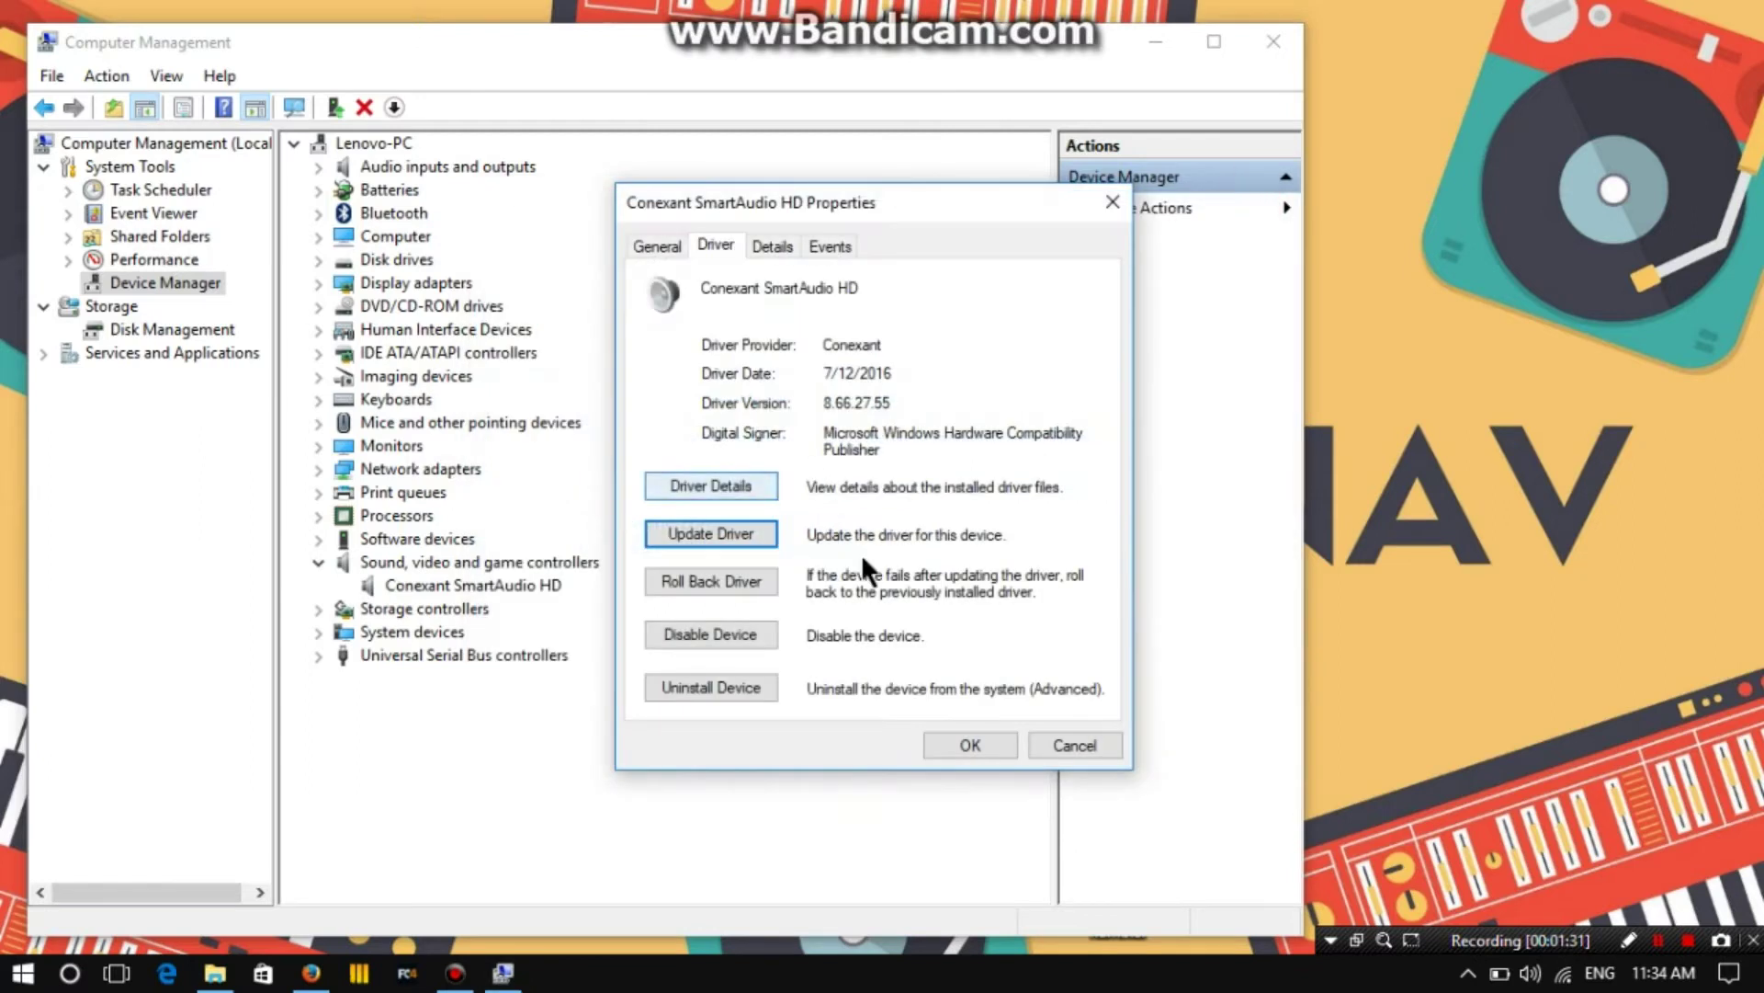
{"action": "left_click", "coordinate": [1112, 204]}
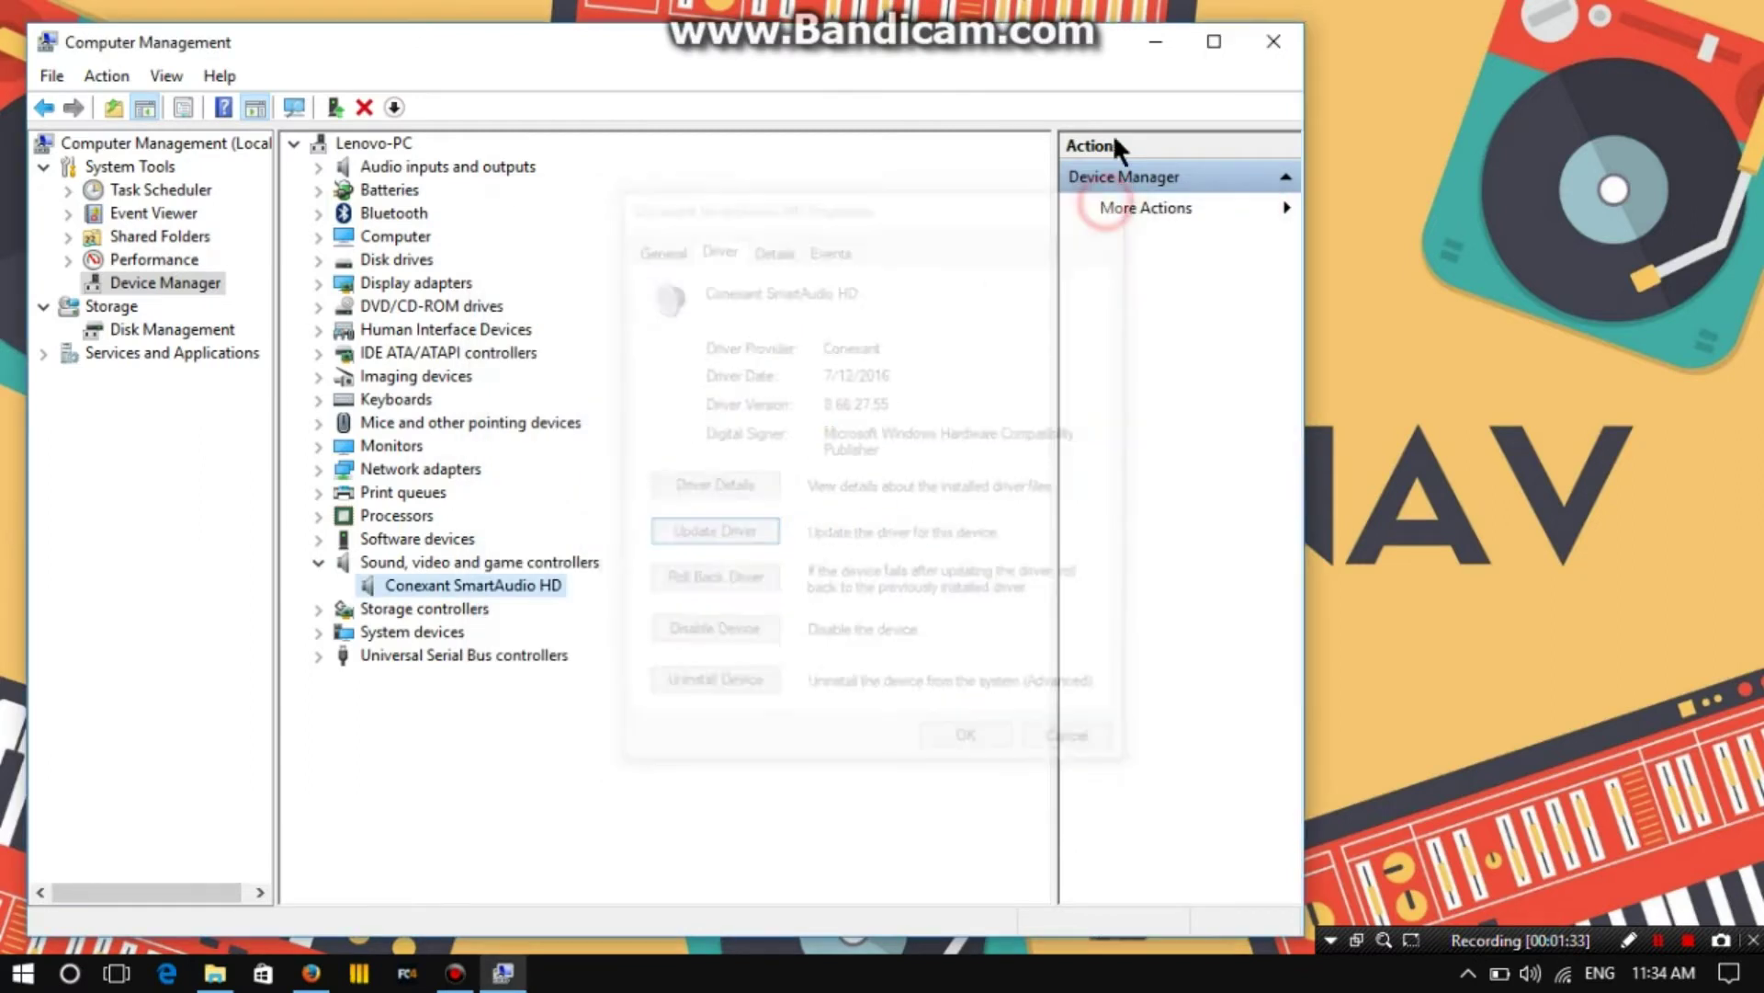
- Minimize Computer Management to the taskbar and bring up the Start menu
{"action": "left_click_drag", "start_coordinate": [994, 39], "coordinate": [1177, 34]}
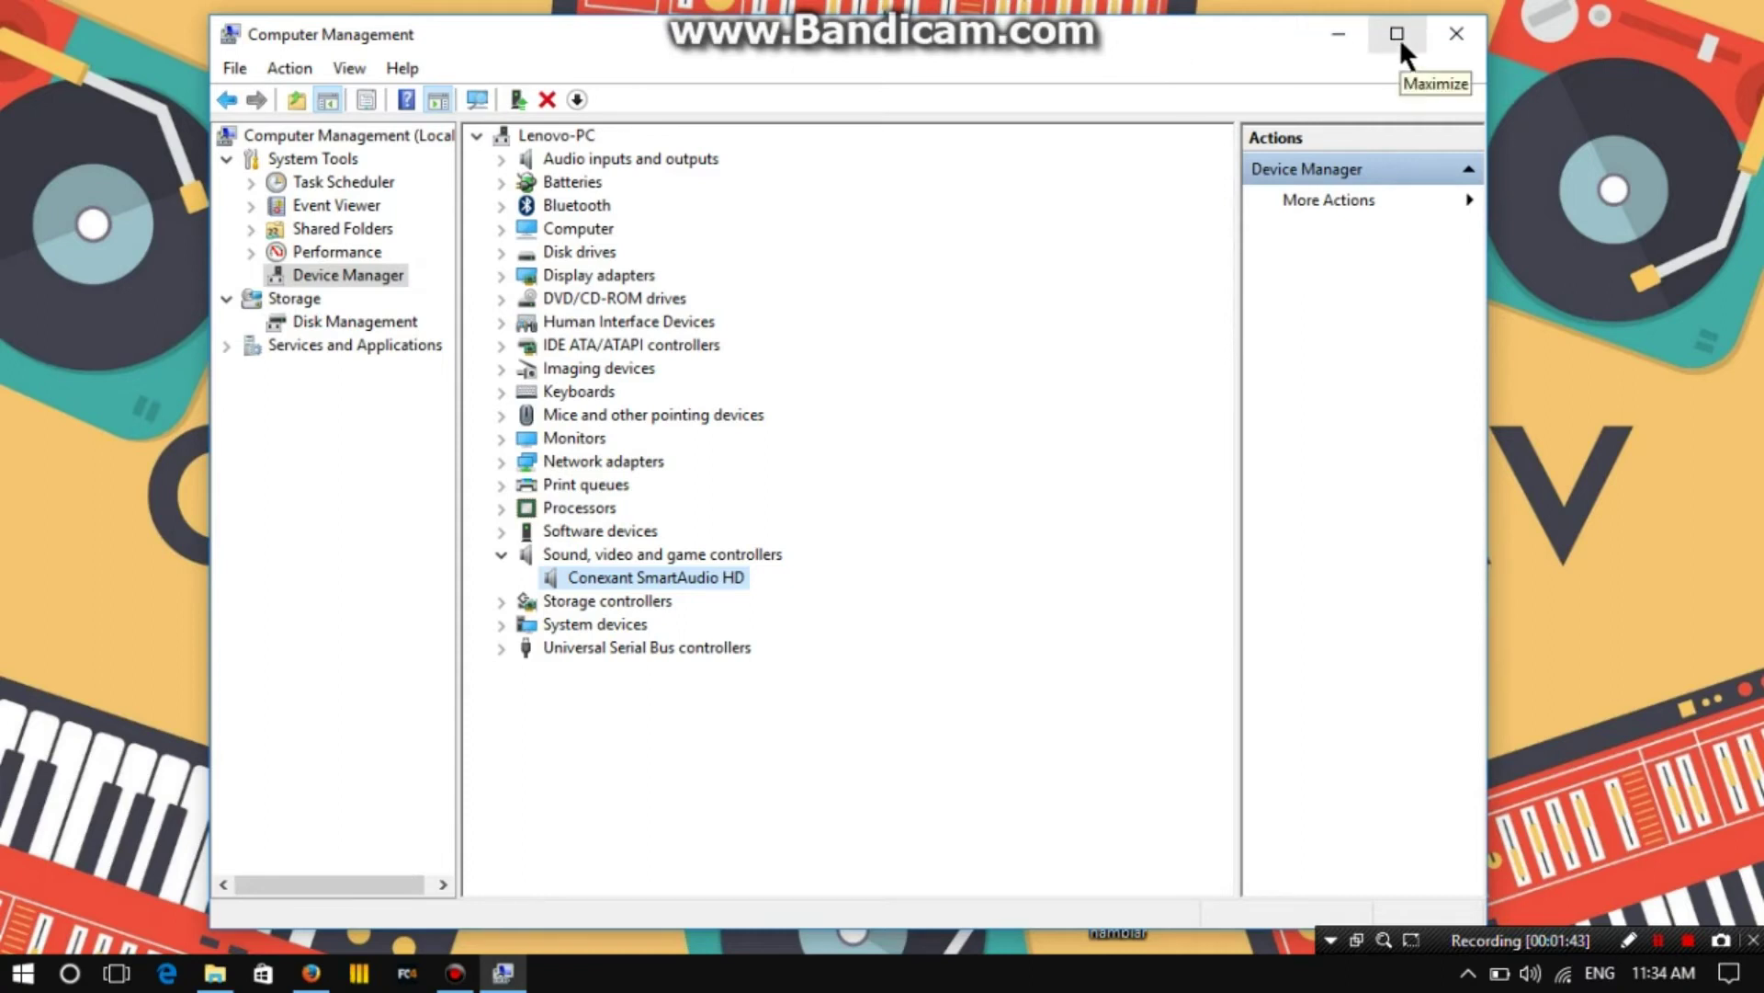
{"action": "left_click", "coordinate": [1340, 28]}
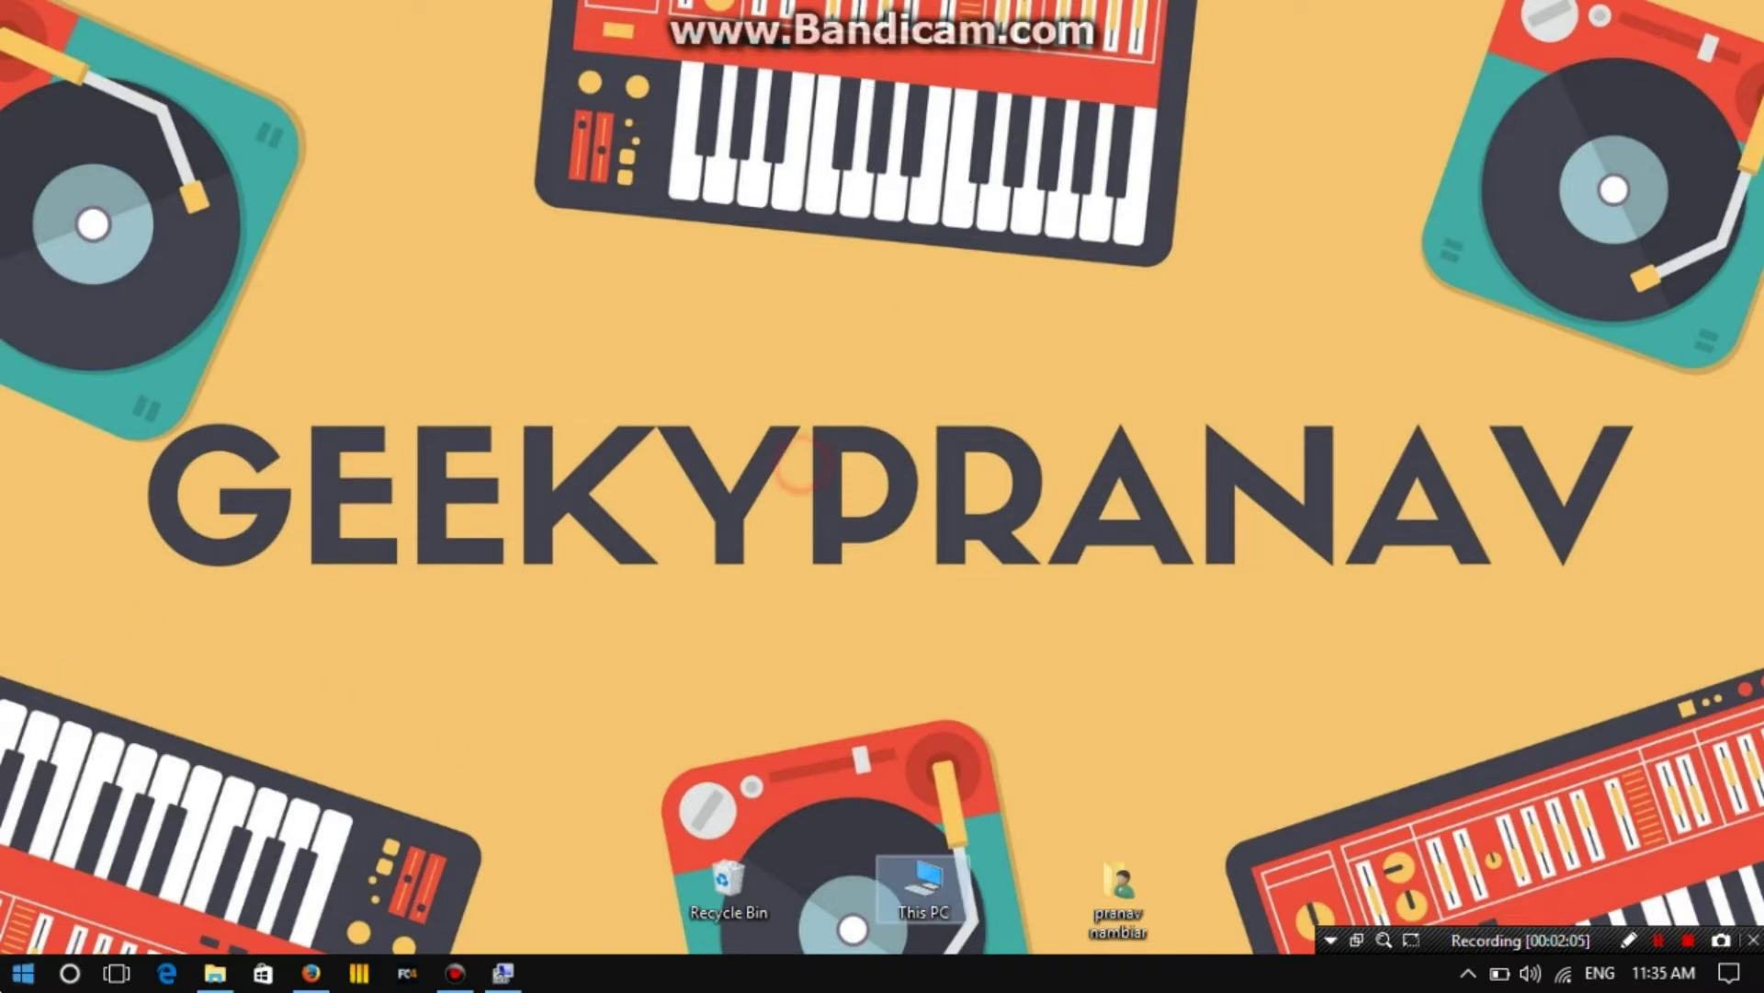
{"action": "left_click", "coordinate": [23, 973]}
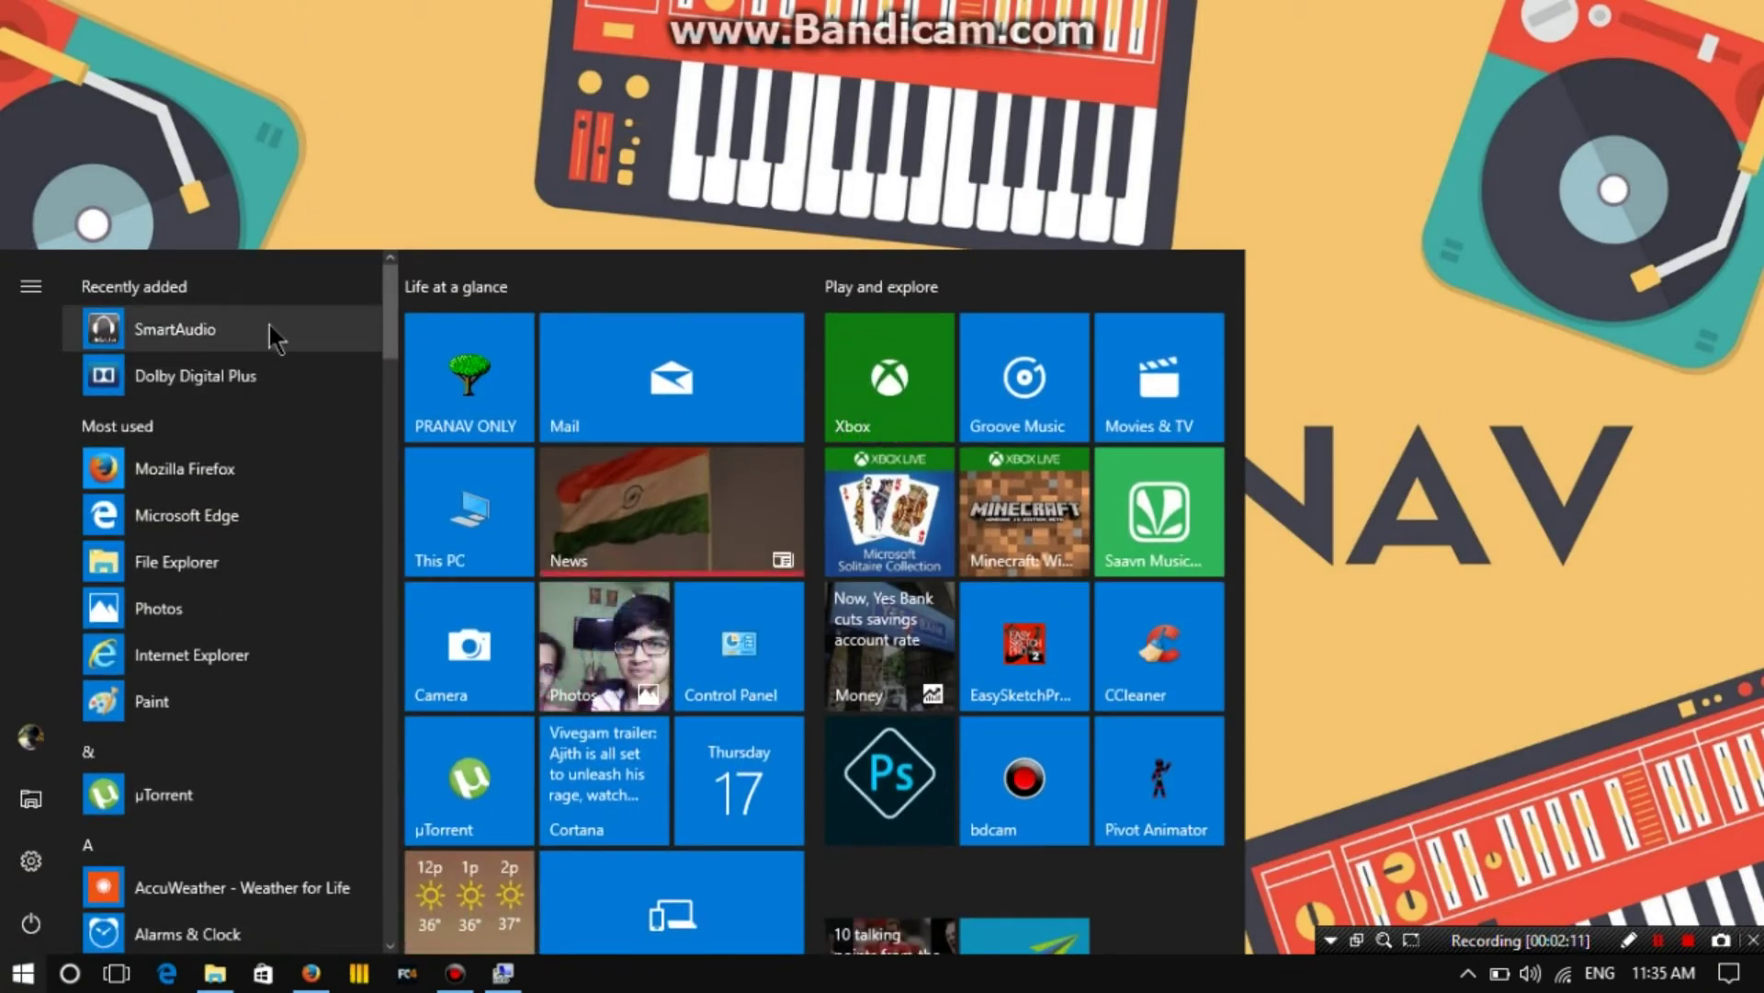
- Launch Dolby Digital Plus from Recently added and shift its window slightly right
{"action": "left_click", "coordinate": [250, 378]}
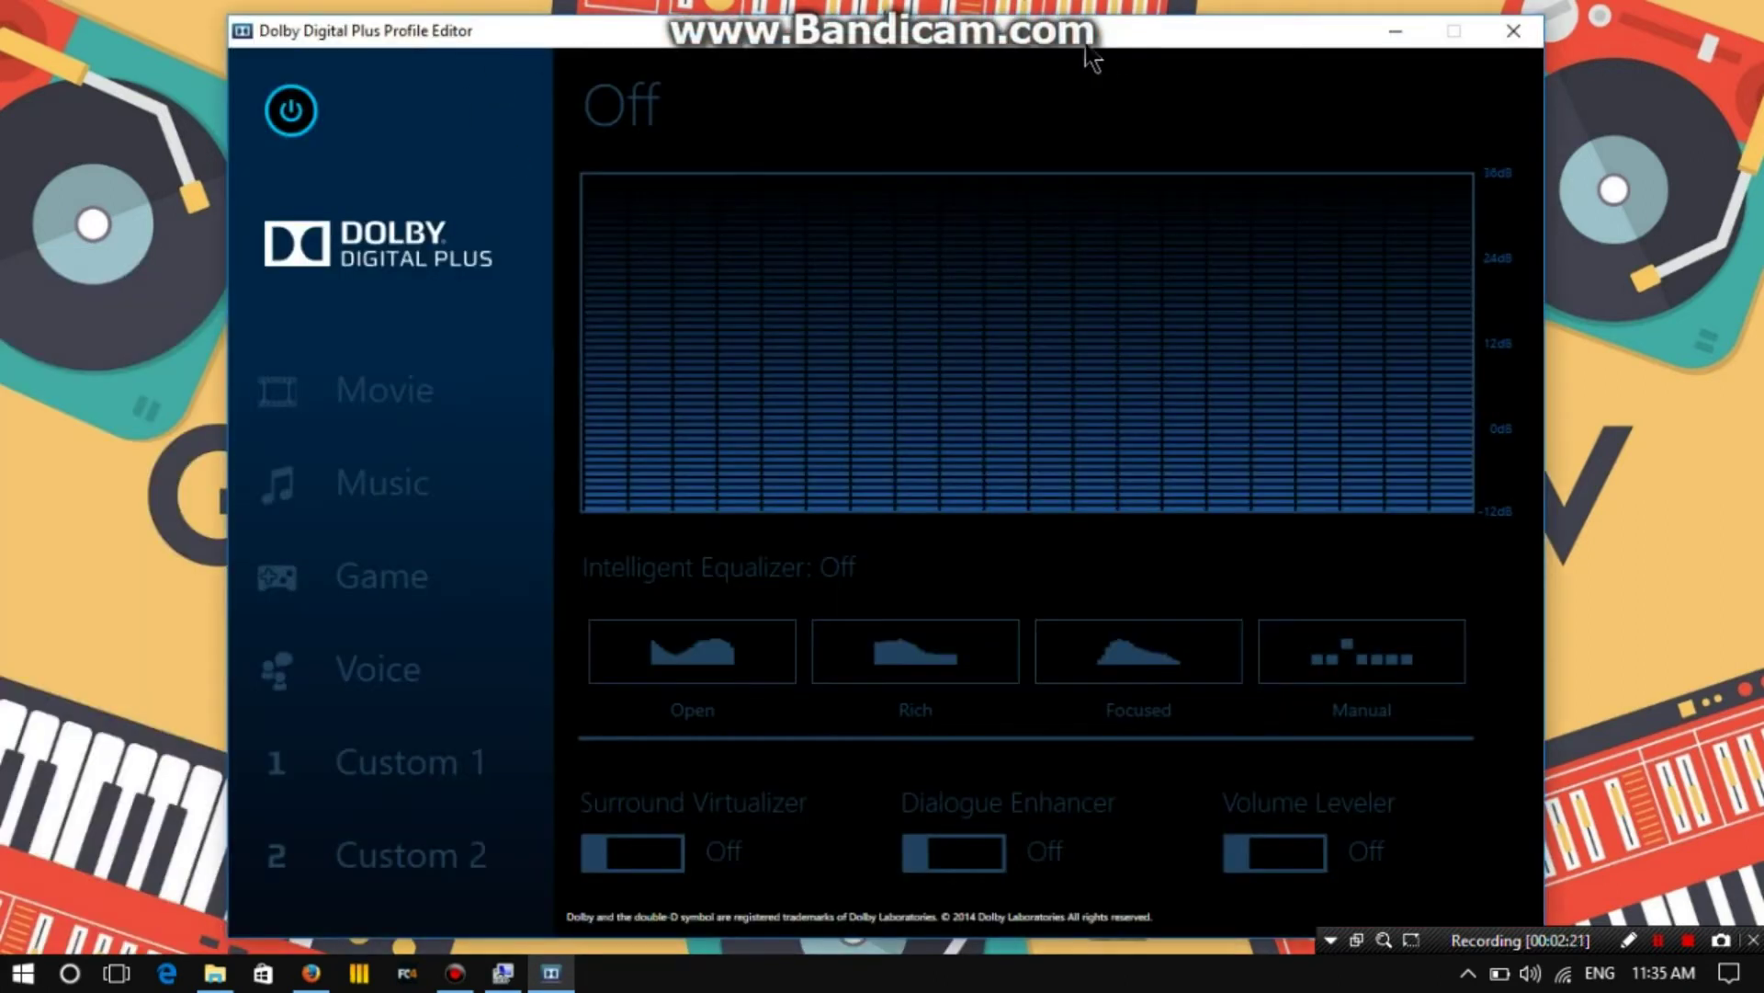
{"action": "left_click_drag", "start_coordinate": [1020, 30], "coordinate": [1062, 32]}
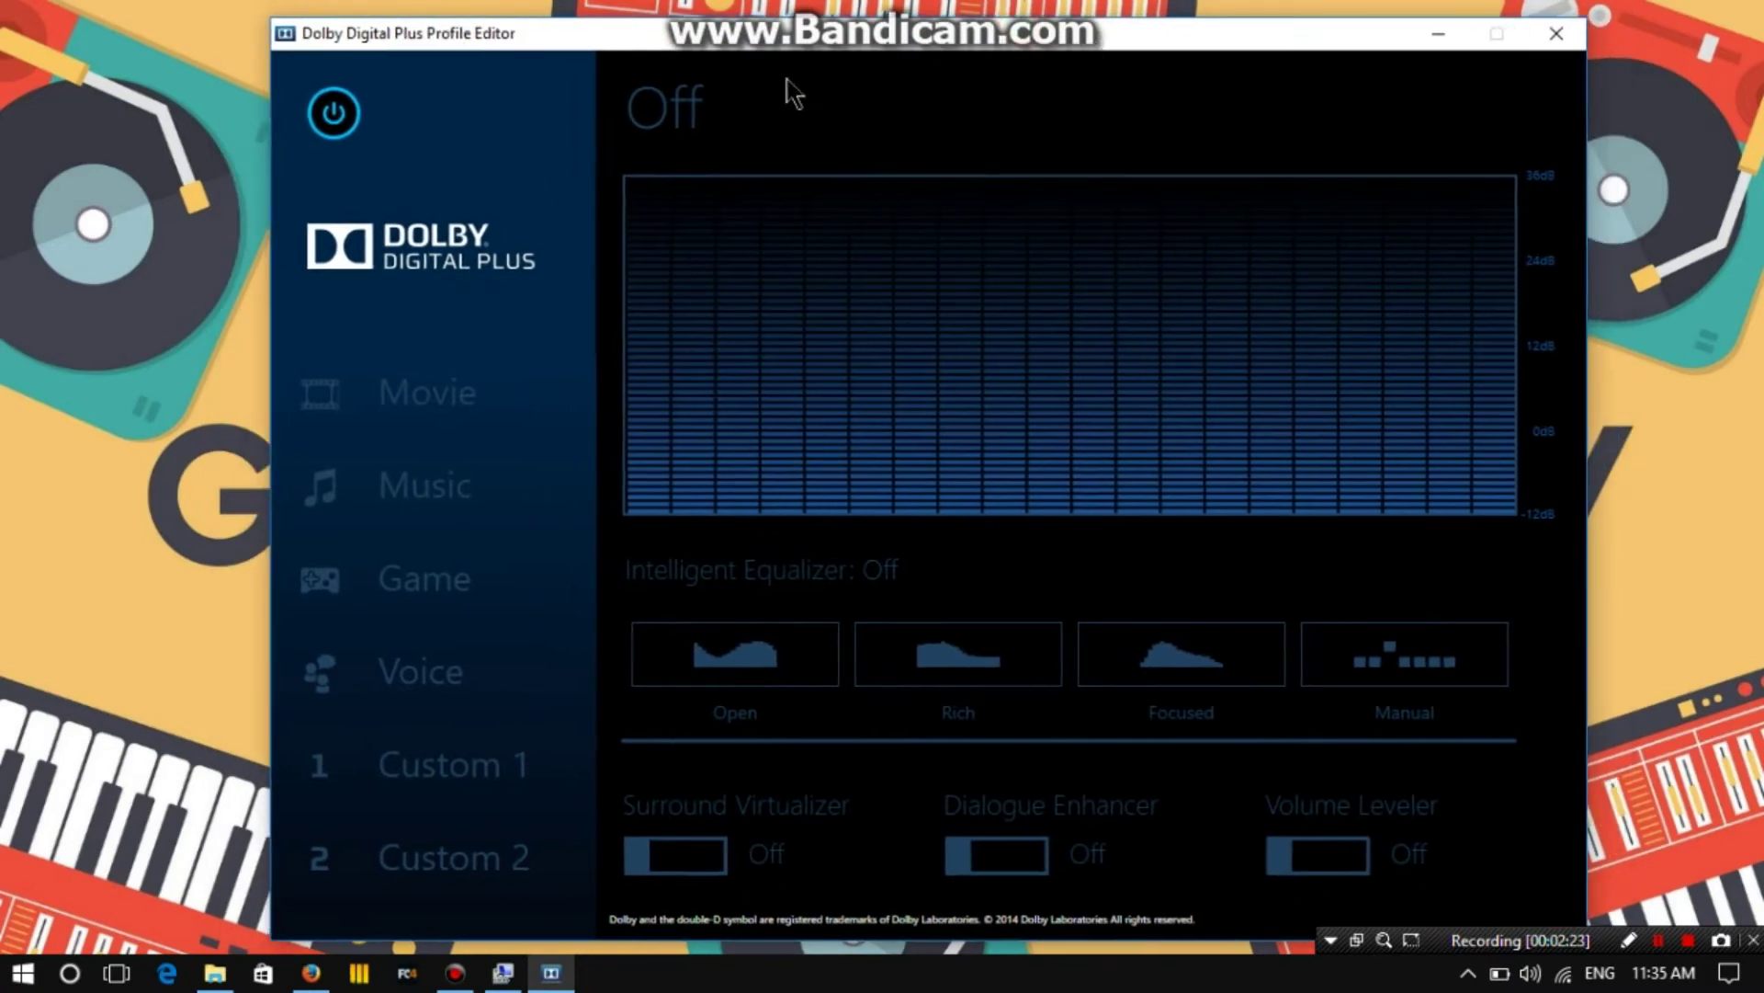
- Switch Dolby audio processing on and select the Custom 1 profile
{"action": "left_click", "coordinate": [336, 114]}
{"action": "left_click", "coordinate": [335, 114]}
{"action": "left_click", "coordinate": [333, 114]}
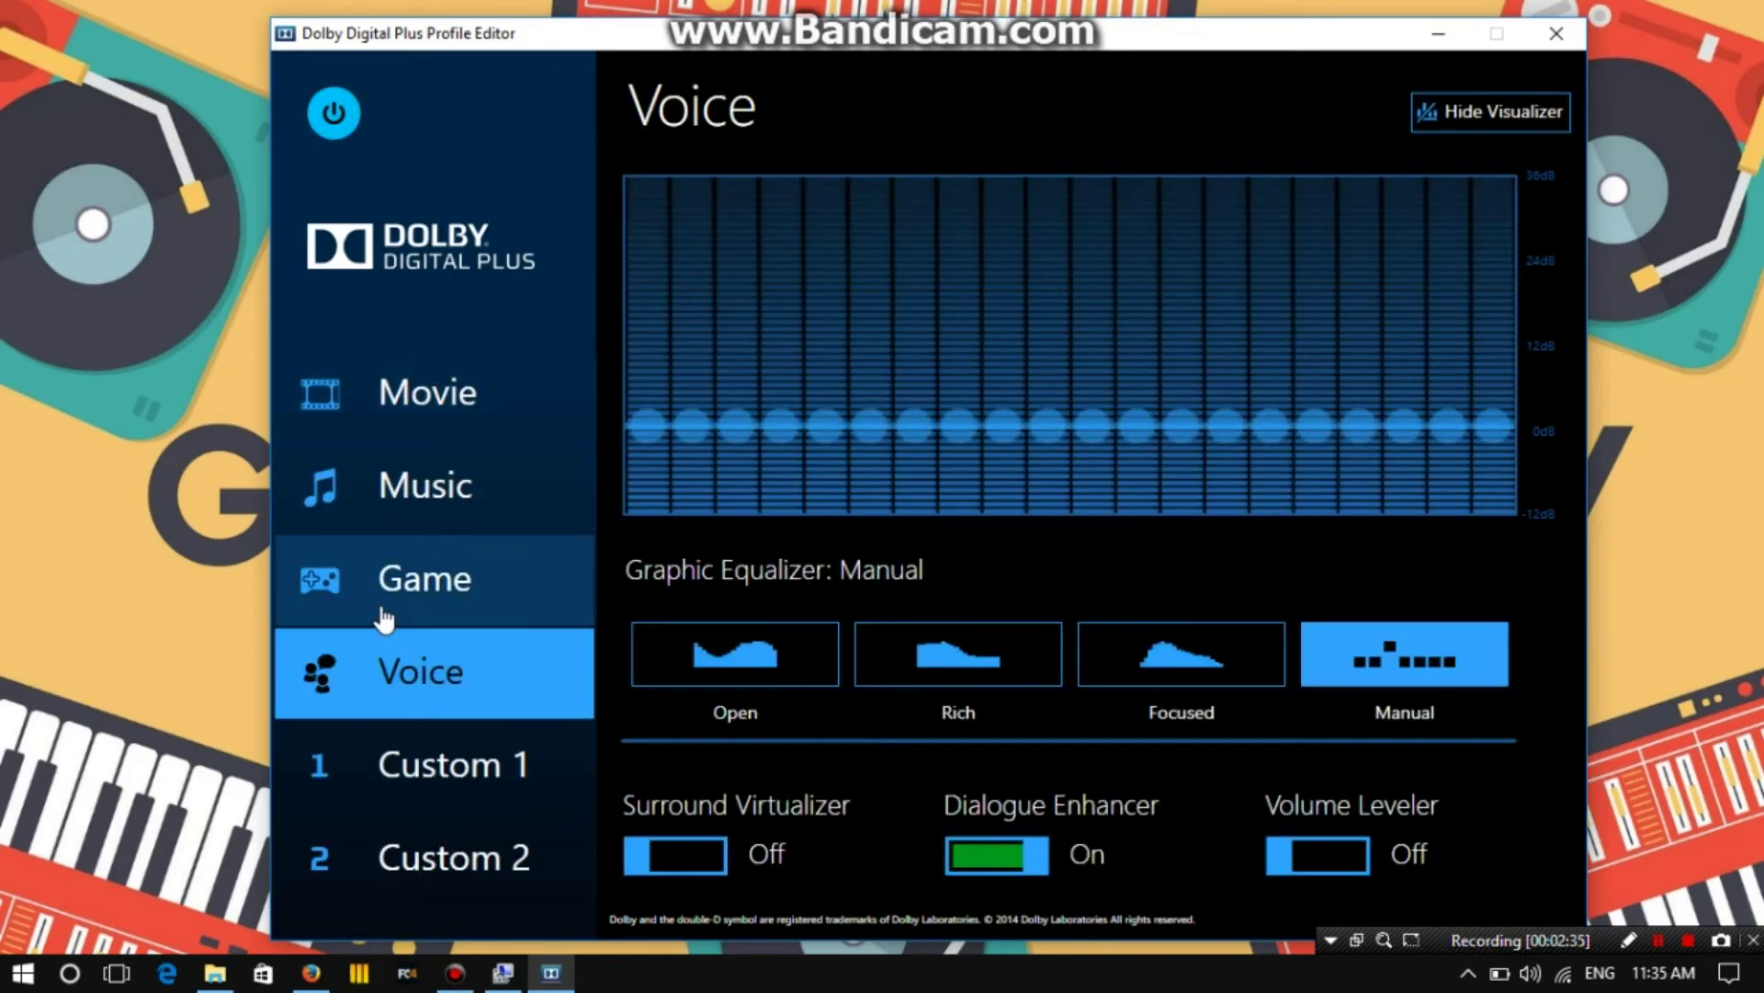
{"action": "left_click", "coordinate": [455, 770]}
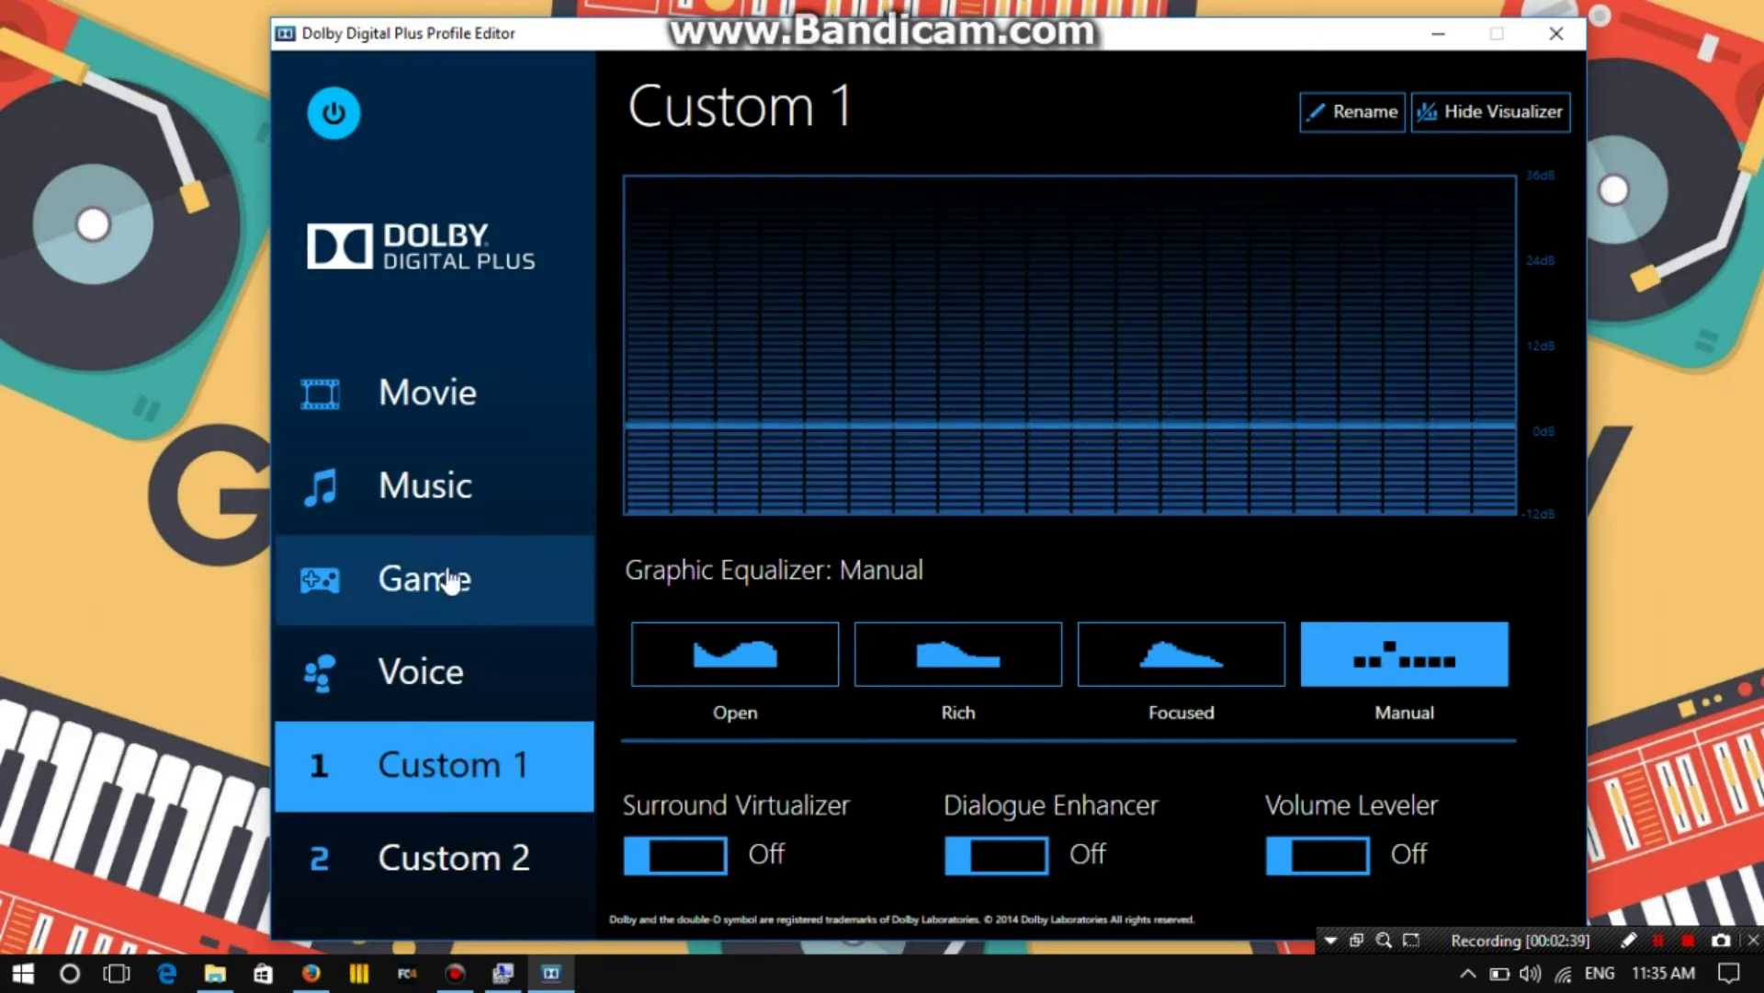
- Compare the Music, Movie and Game profiles, settle on Music, then turn Dolby off
{"action": "left_click", "coordinate": [465, 465]}
{"action": "left_click", "coordinate": [465, 395]}
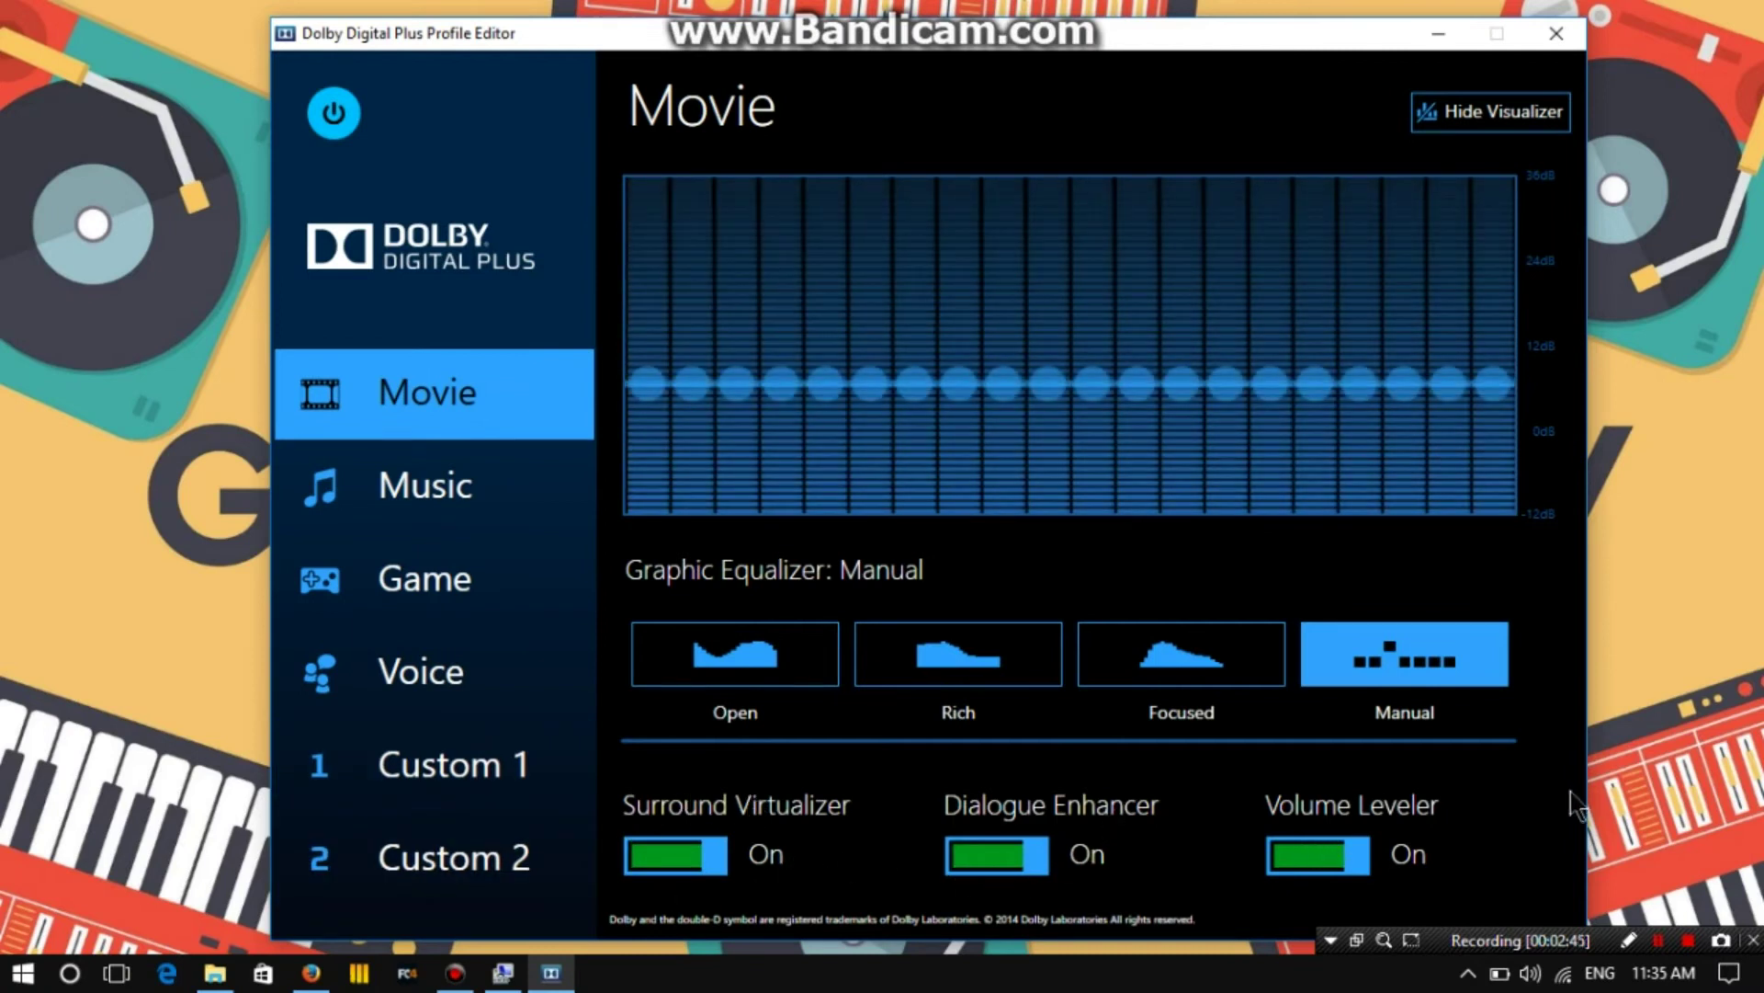
{"action": "left_click", "coordinate": [395, 501]}
{"action": "left_click", "coordinate": [421, 571]}
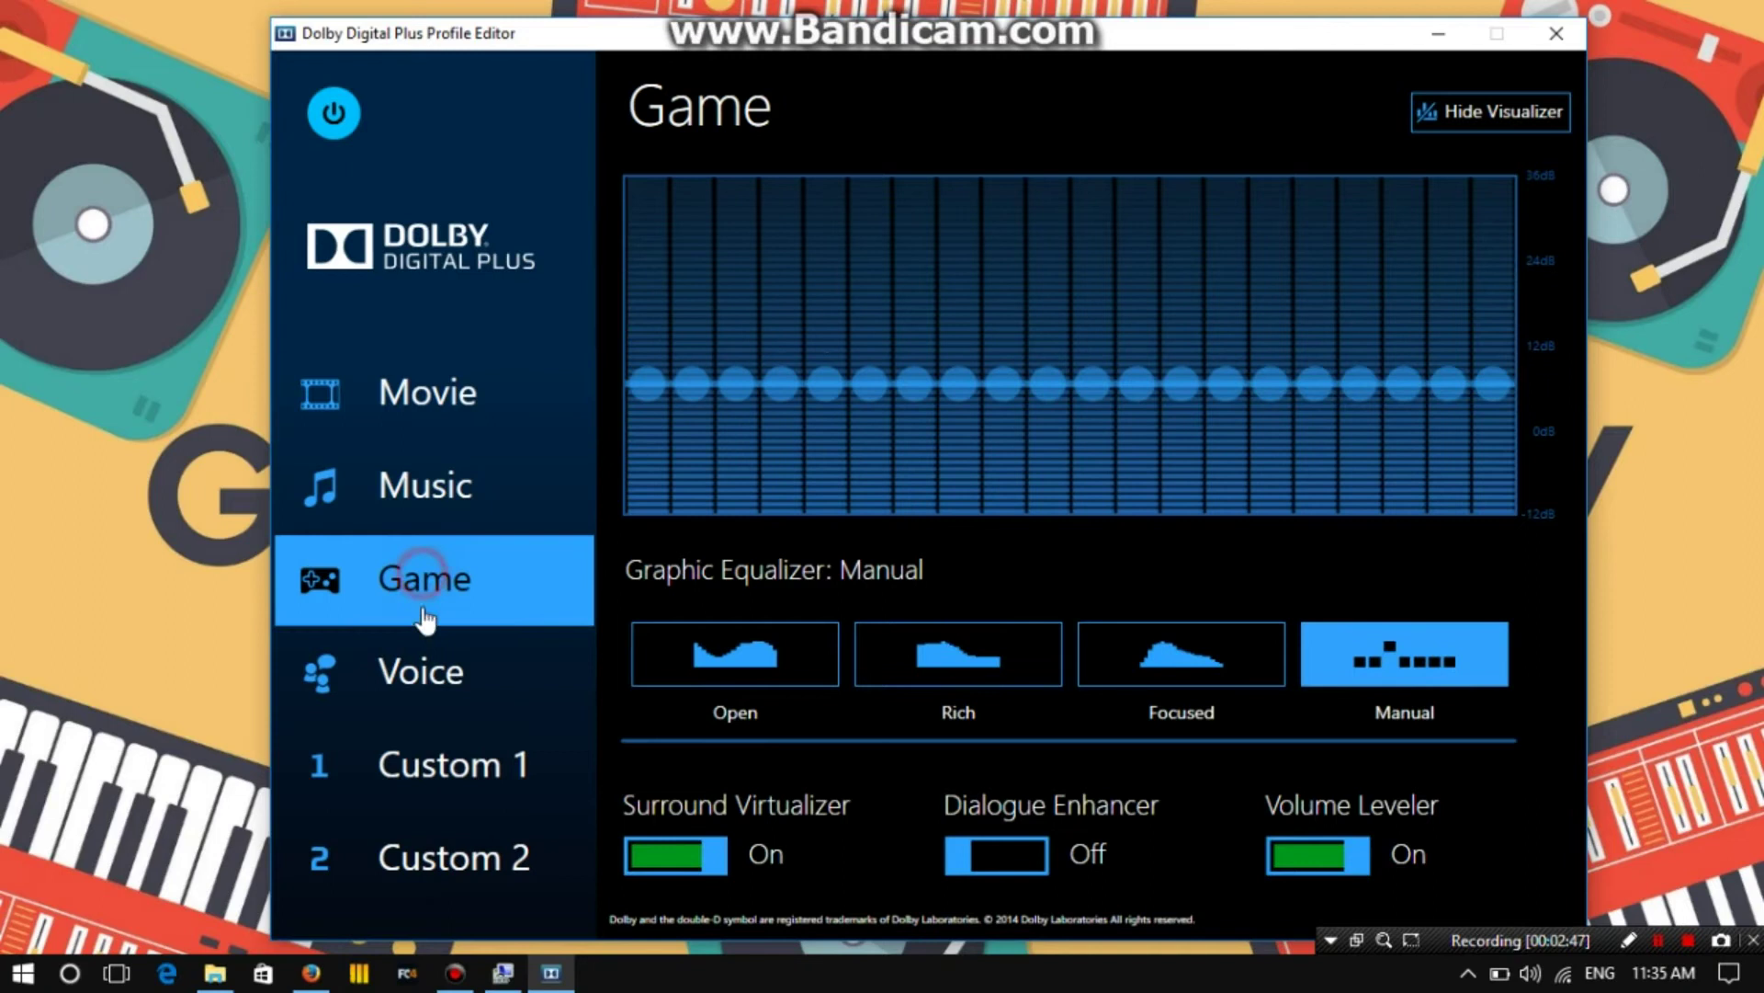
{"action": "left_click", "coordinate": [418, 496]}
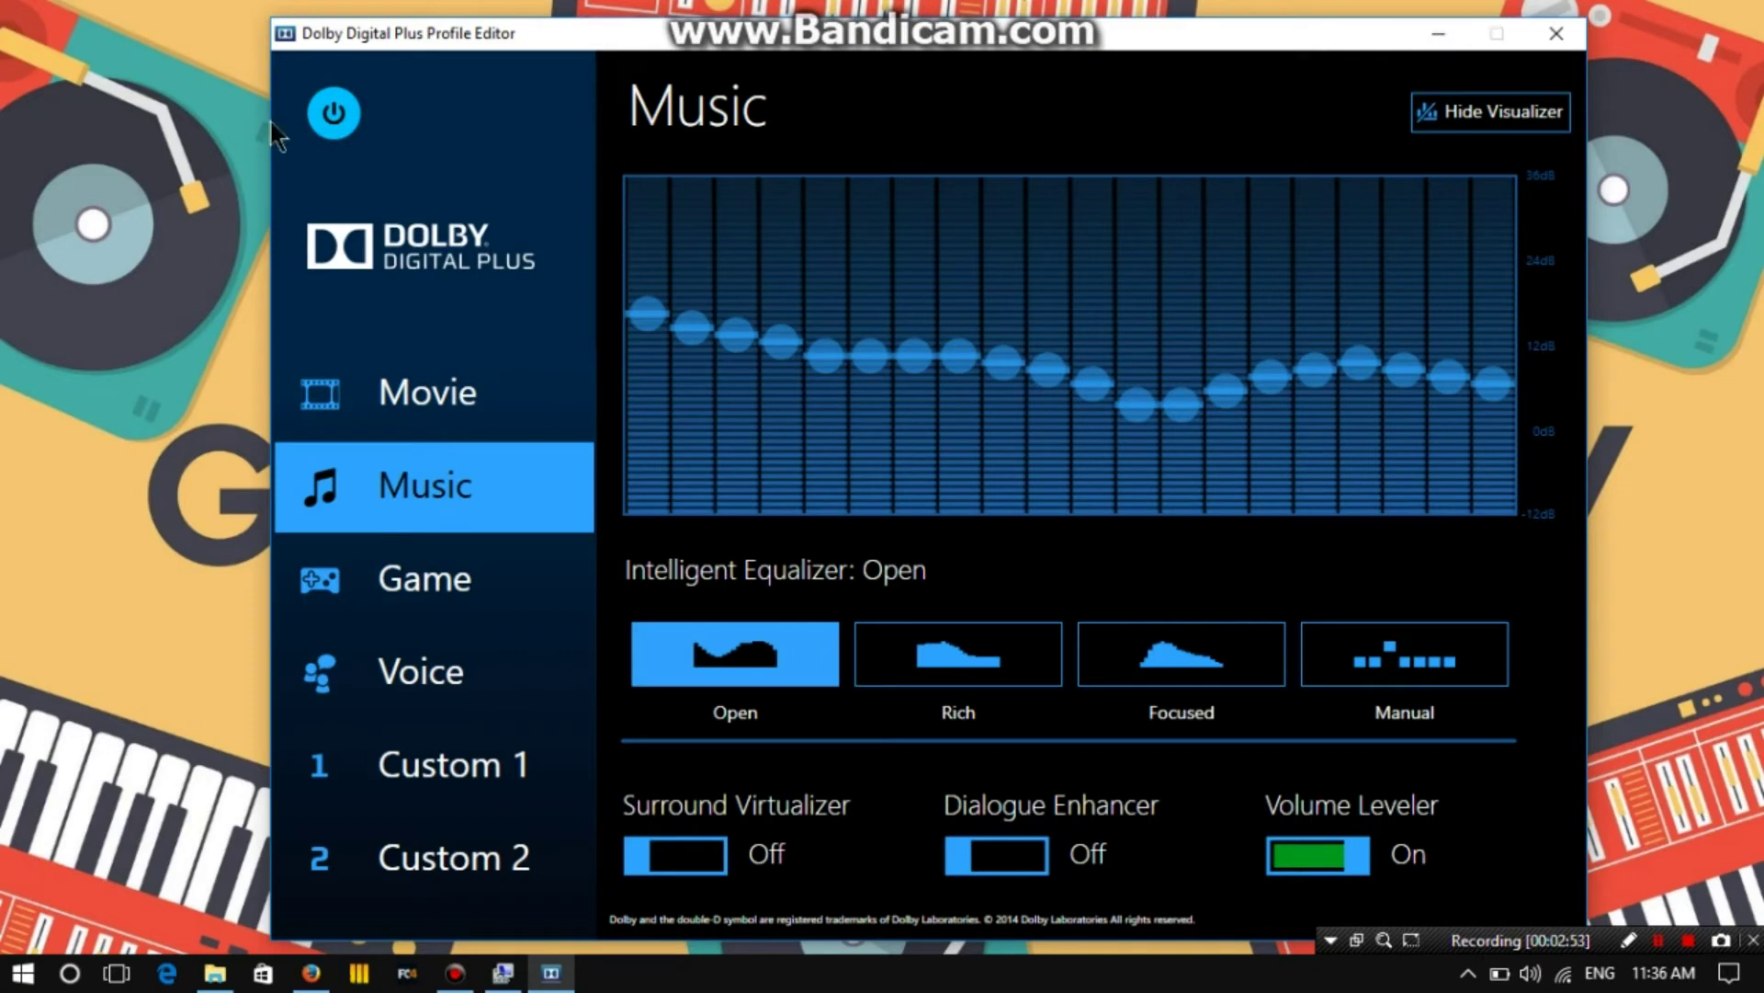
{"action": "left_click", "coordinate": [317, 122]}
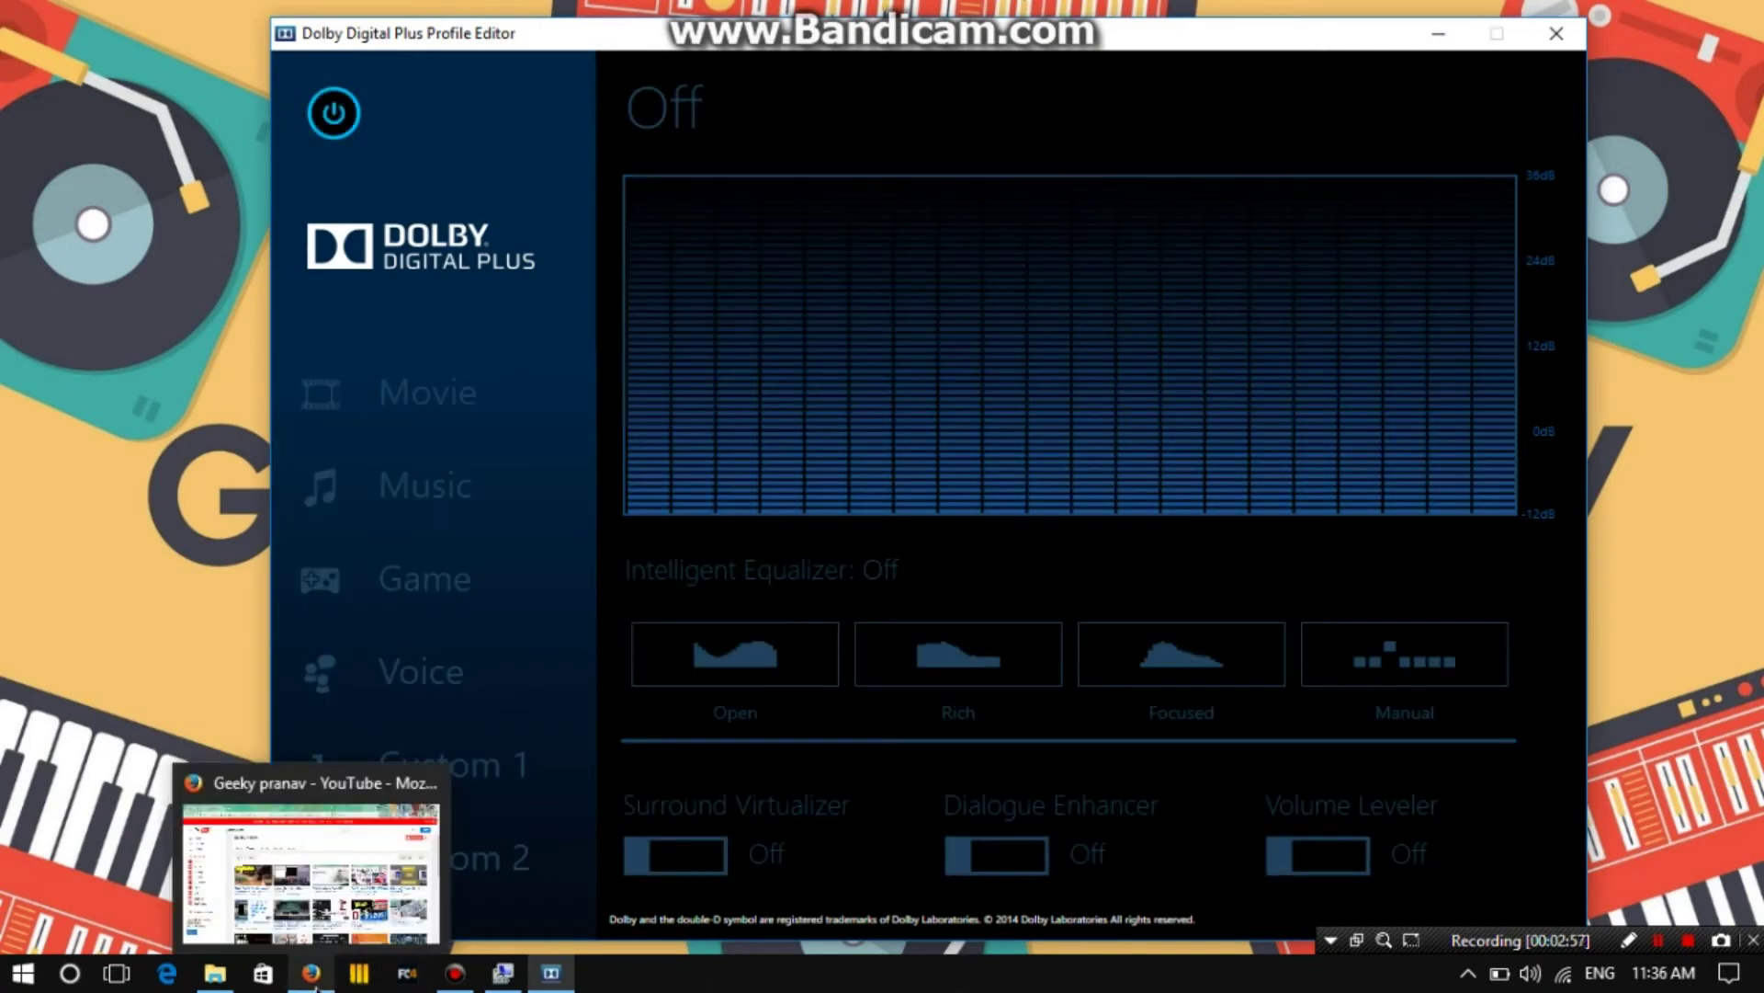
- Search YouTube for 'ncs' and play Michael White - Angel's Anthem [NCS Release], then pause it
{"action": "left_click", "coordinate": [313, 978]}
{"action": "left_click_drag", "start_coordinate": [665, 177], "coordinate": [153, 184]}
{"action": "type", "text": "ncs"}
{"action": "key", "text": "Return"}
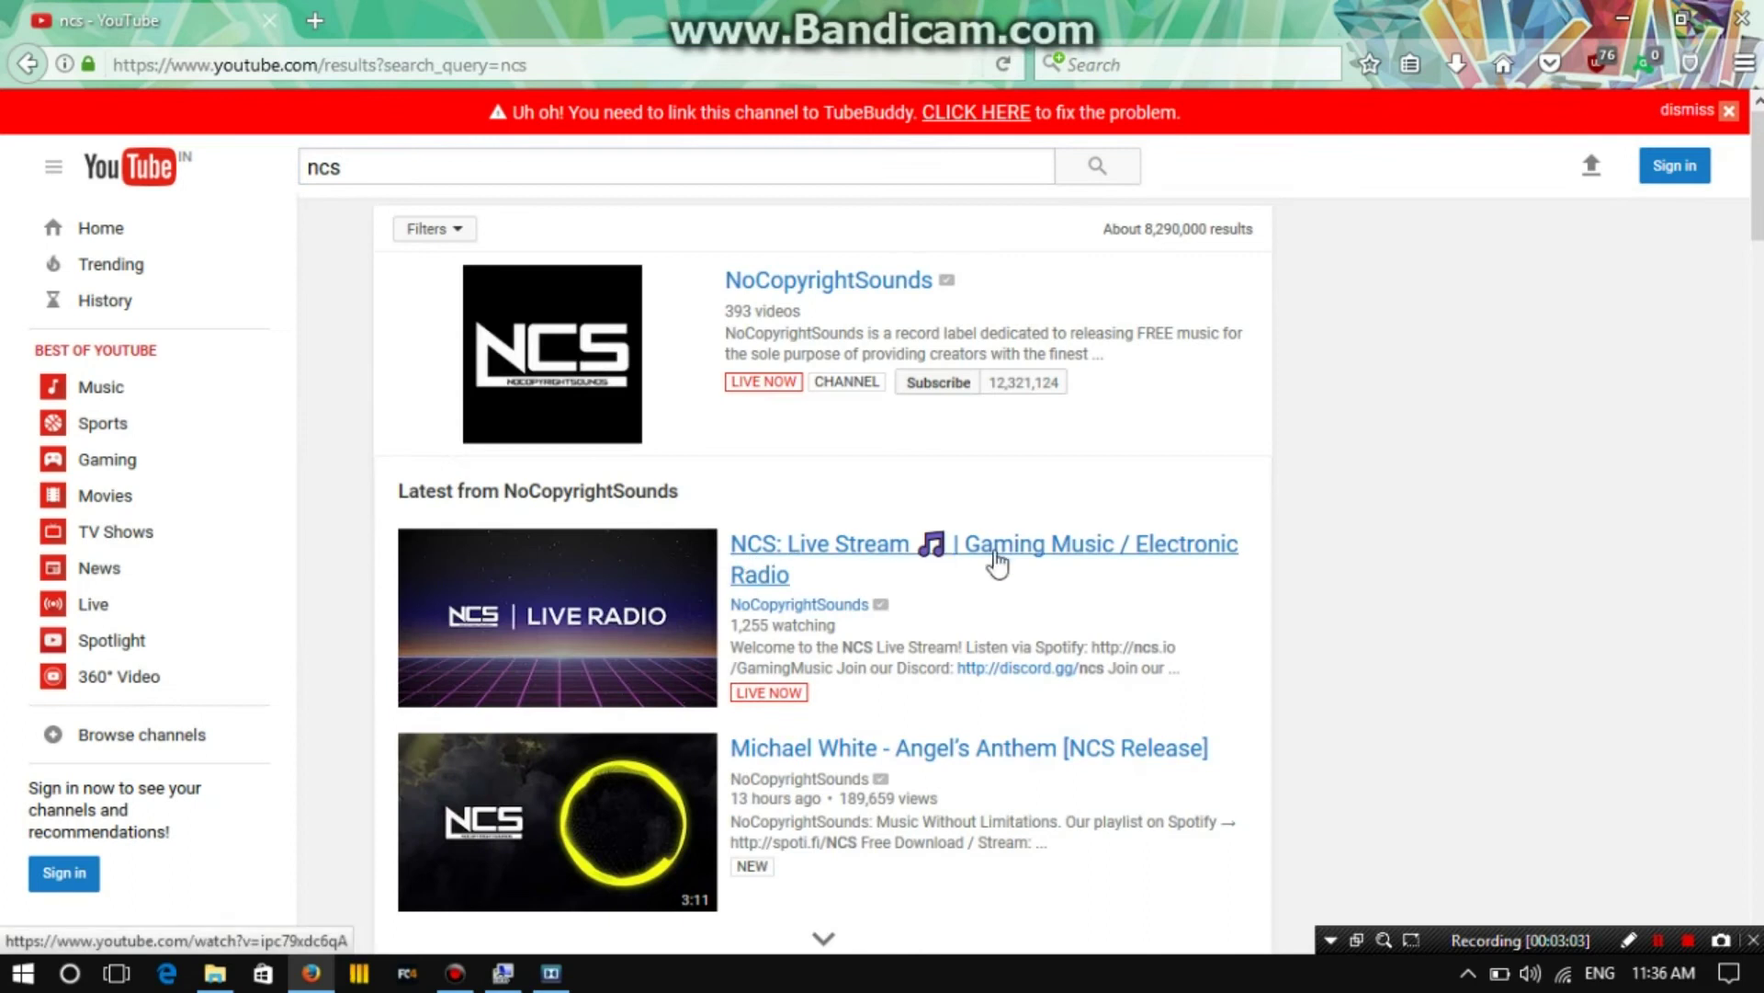
{"action": "left_click", "coordinate": [995, 751]}
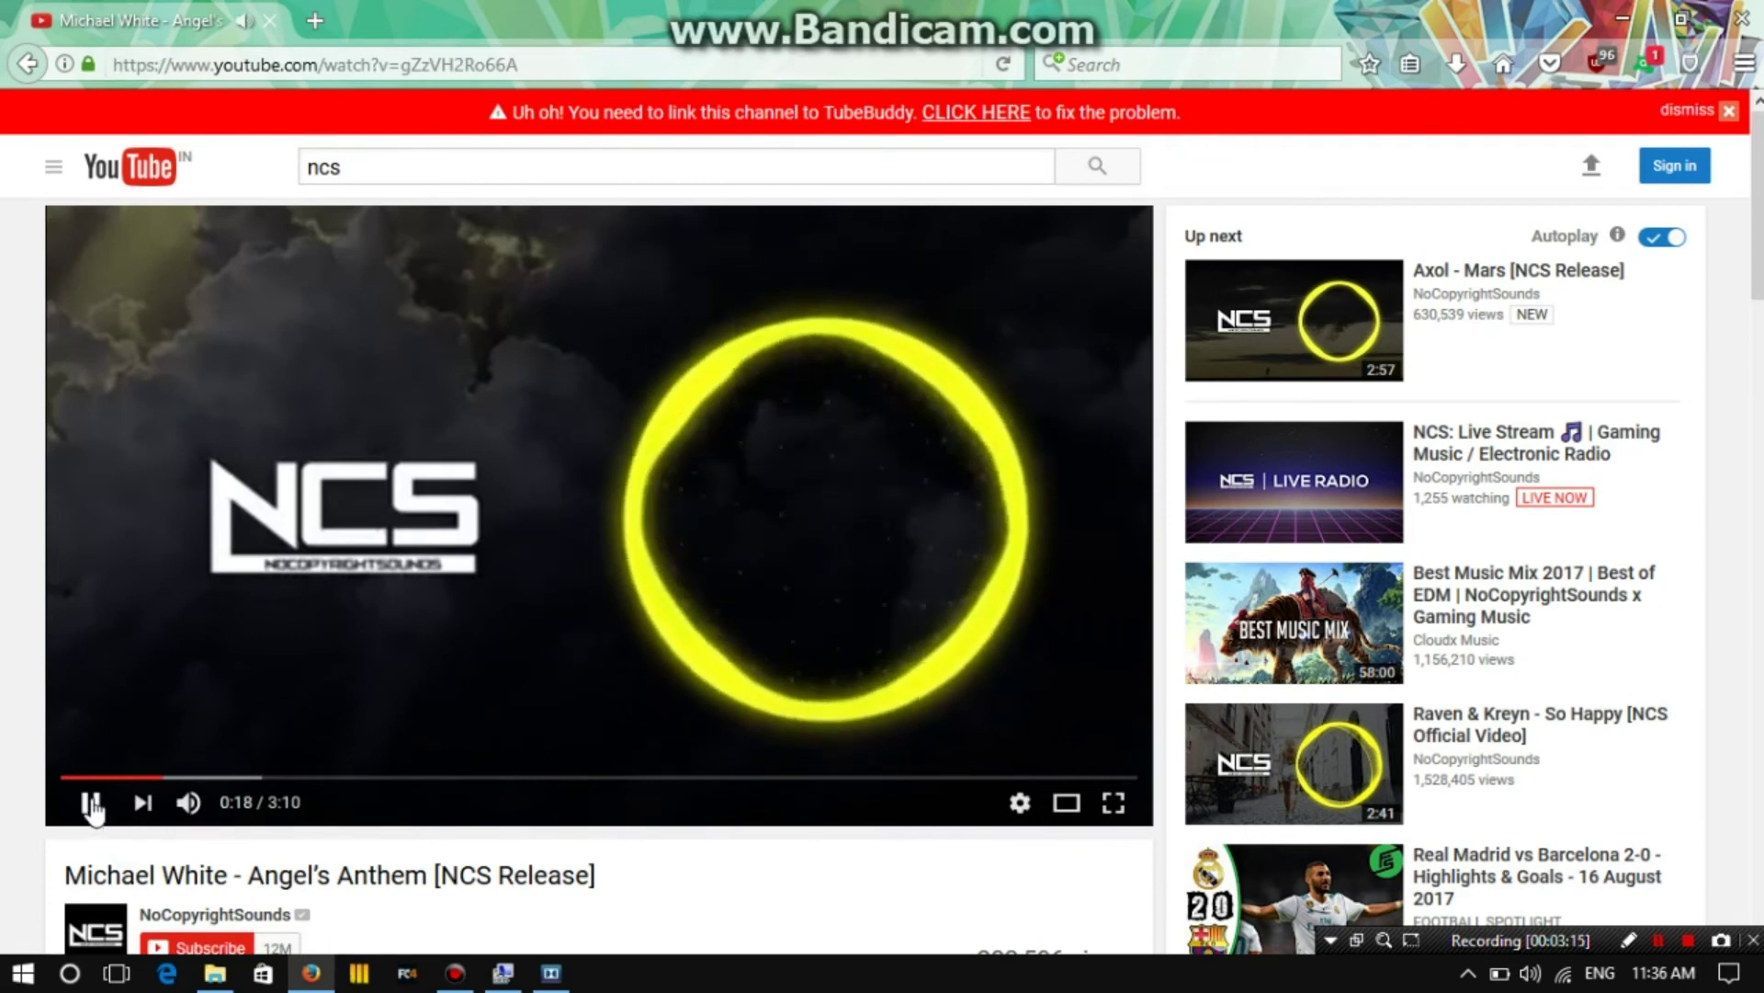
{"action": "left_click", "coordinate": [95, 806]}
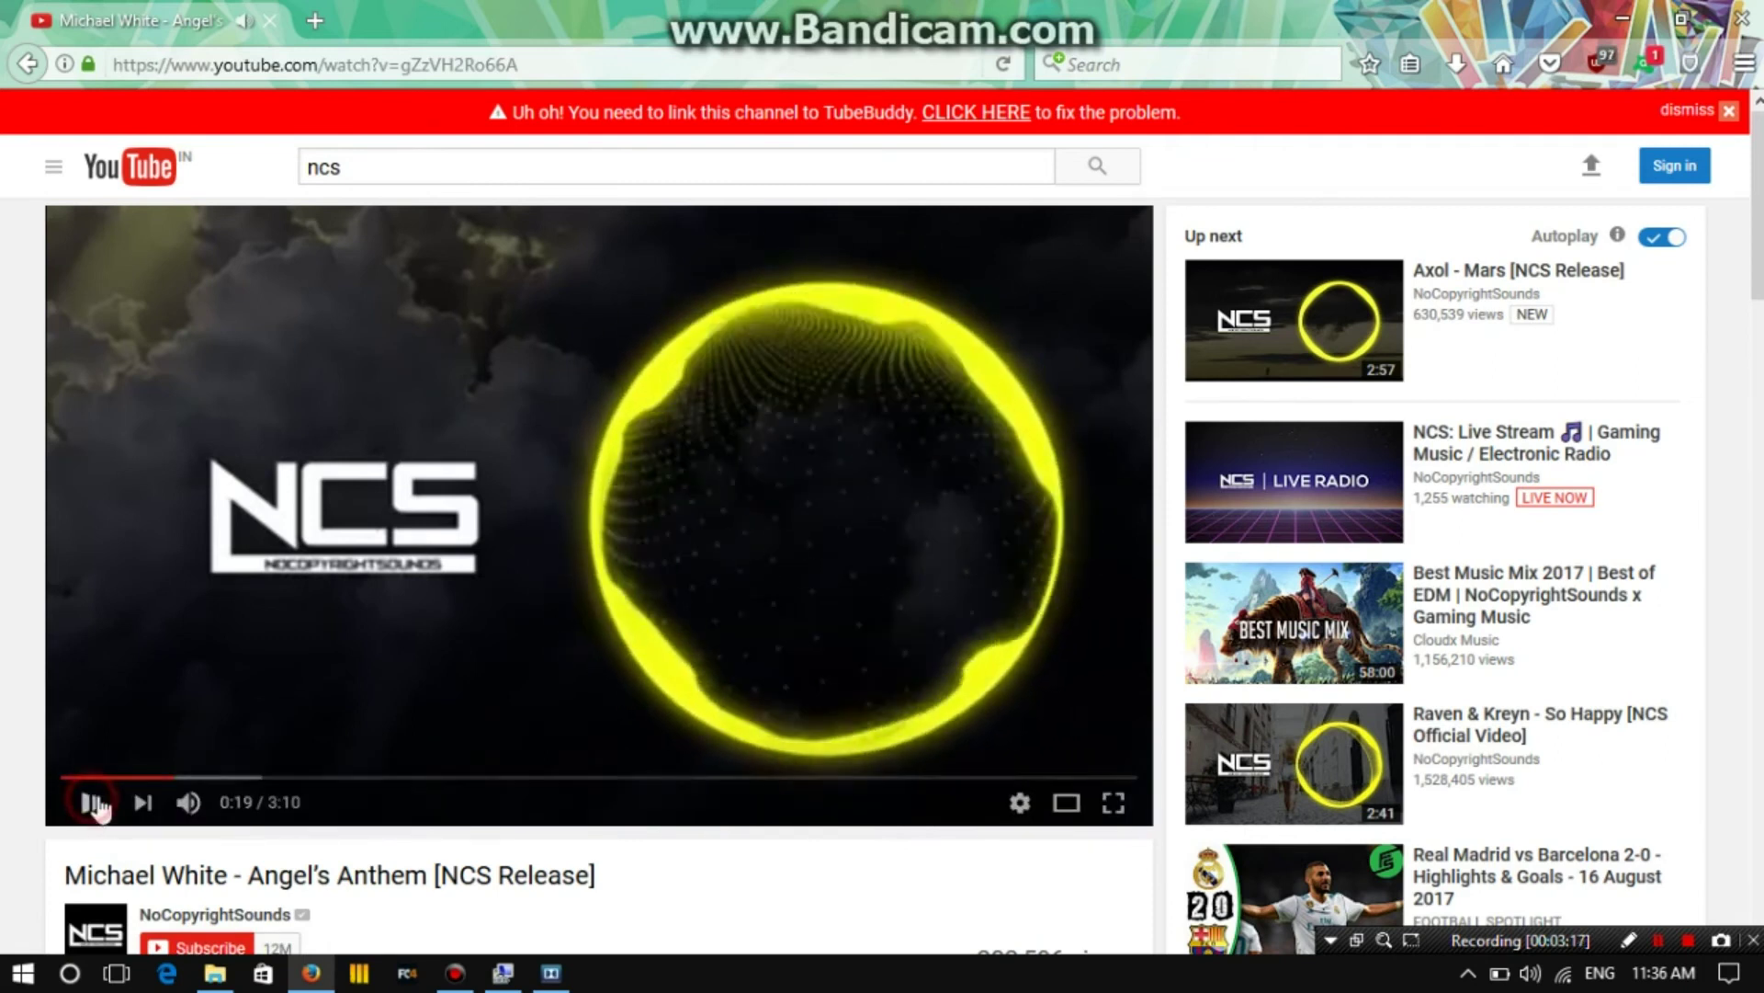
- Turn Dolby Digital Plus back on and resume the Angel's Anthem video
{"action": "left_click", "coordinate": [549, 974]}
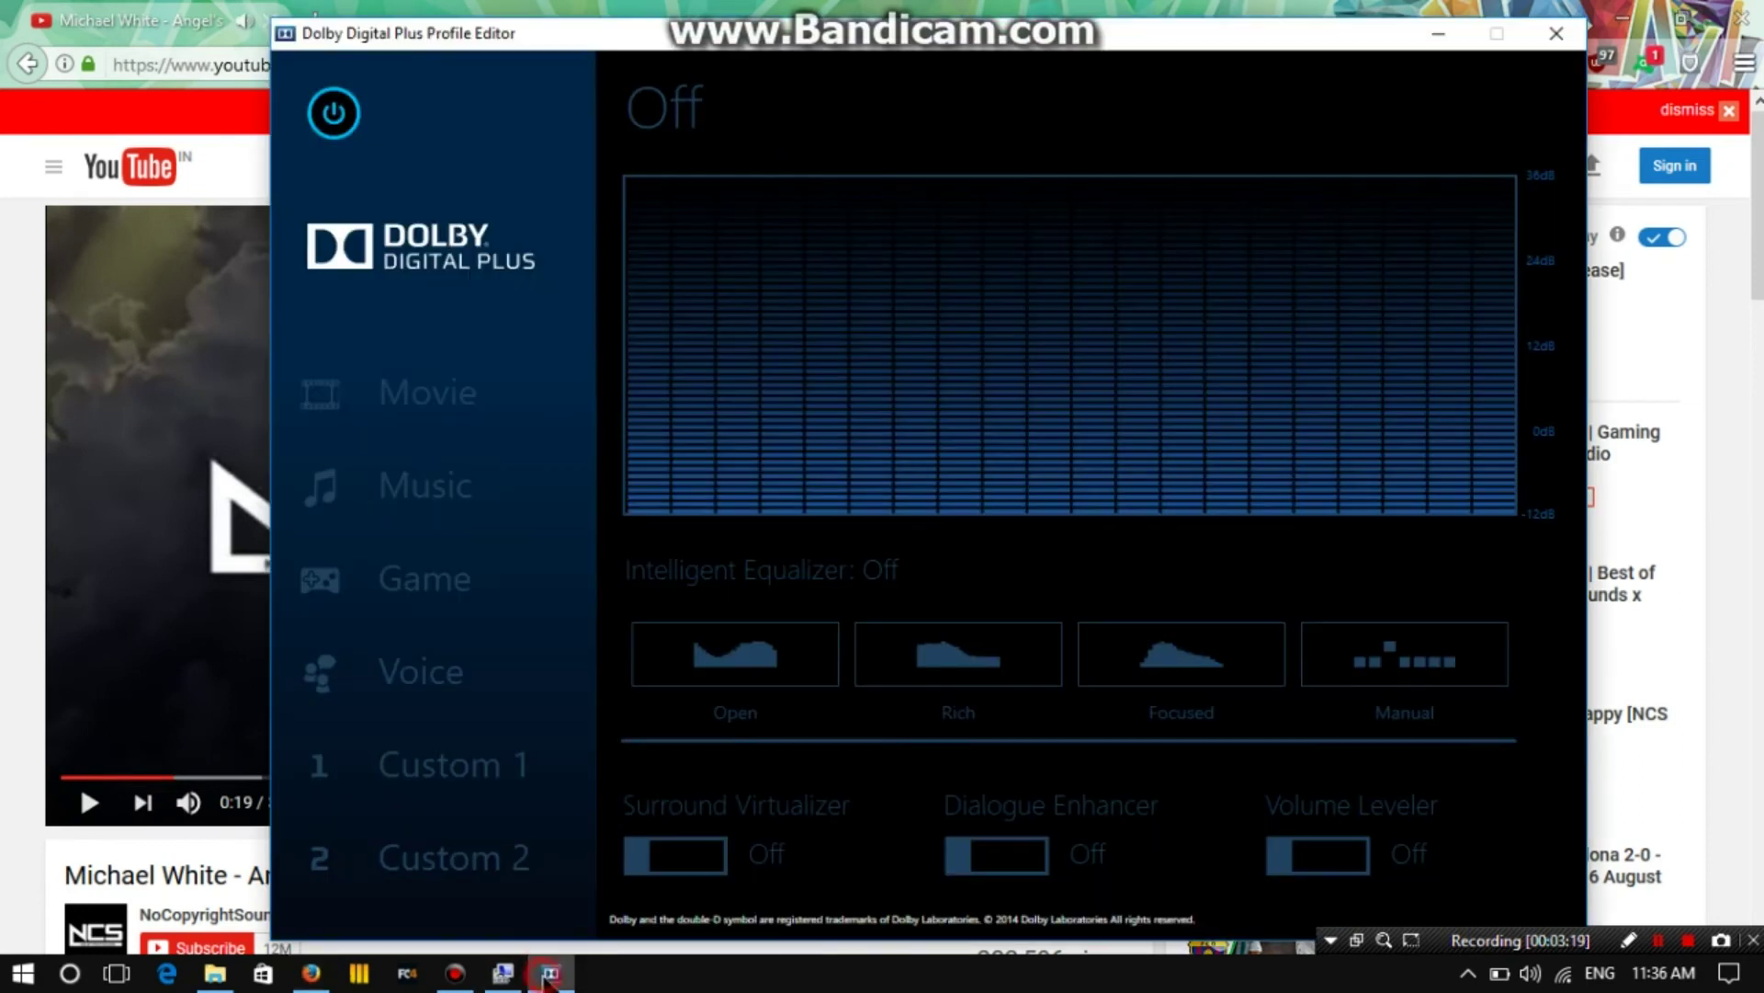
{"action": "left_click", "coordinate": [353, 115]}
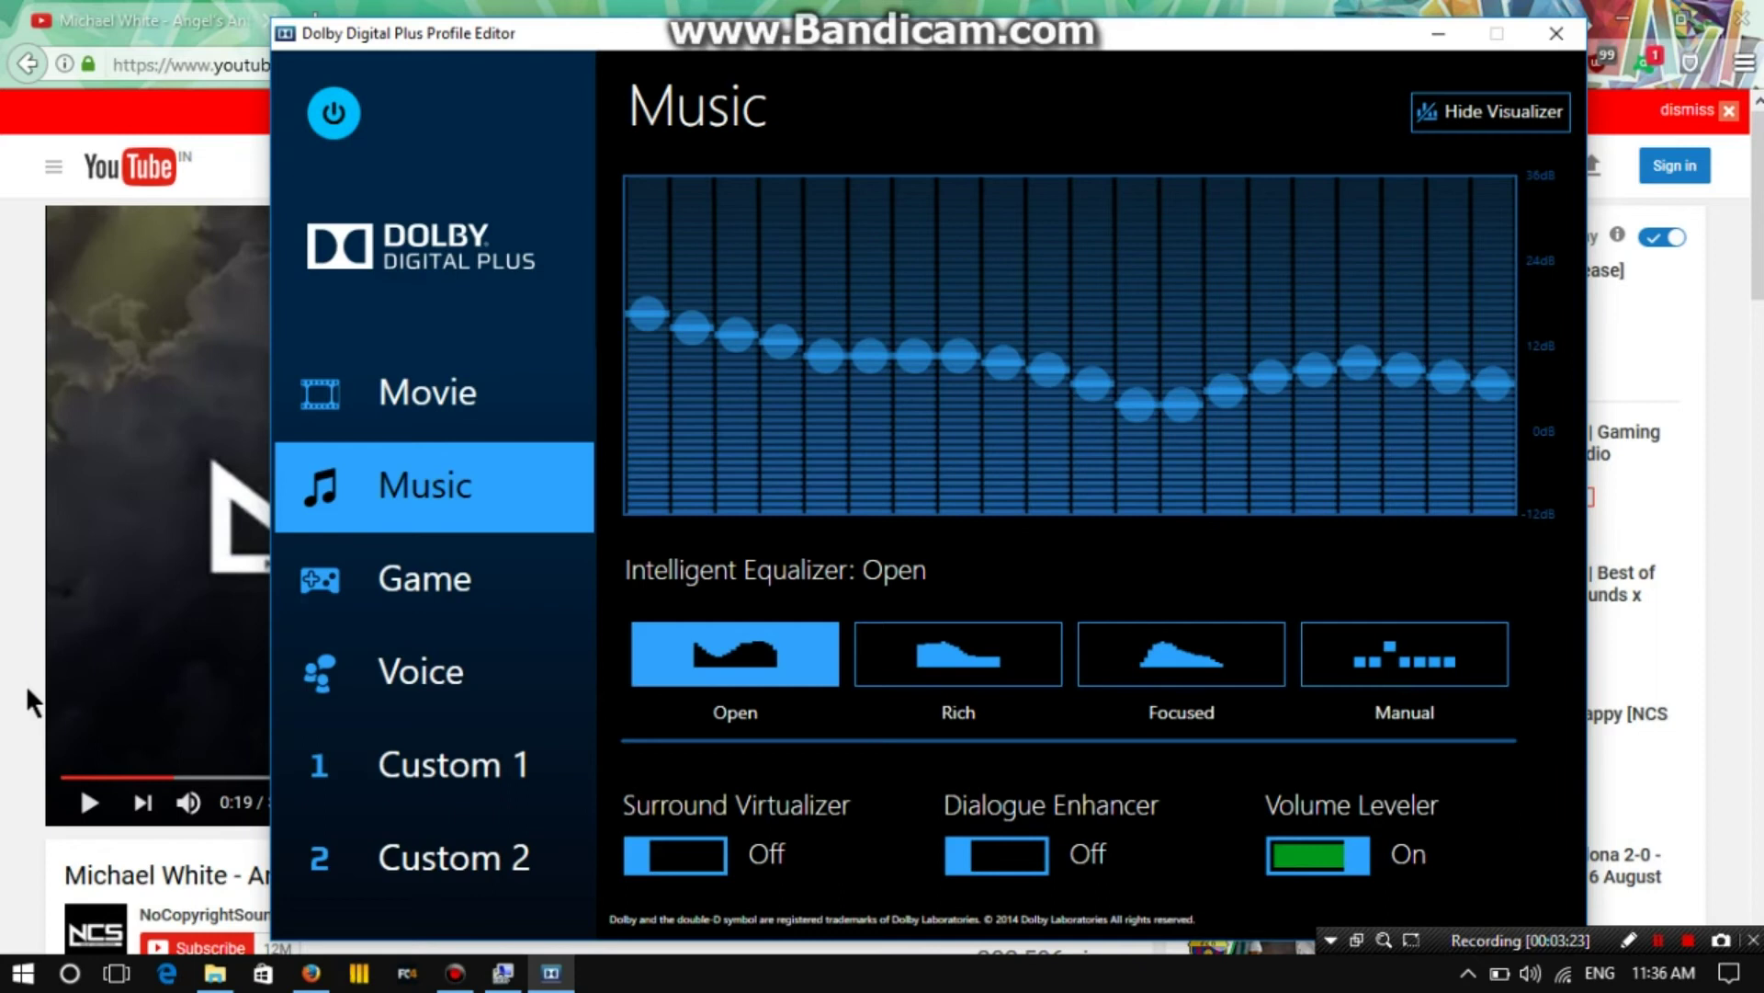
{"action": "left_click", "coordinate": [32, 703]}
{"action": "left_click", "coordinate": [89, 803]}
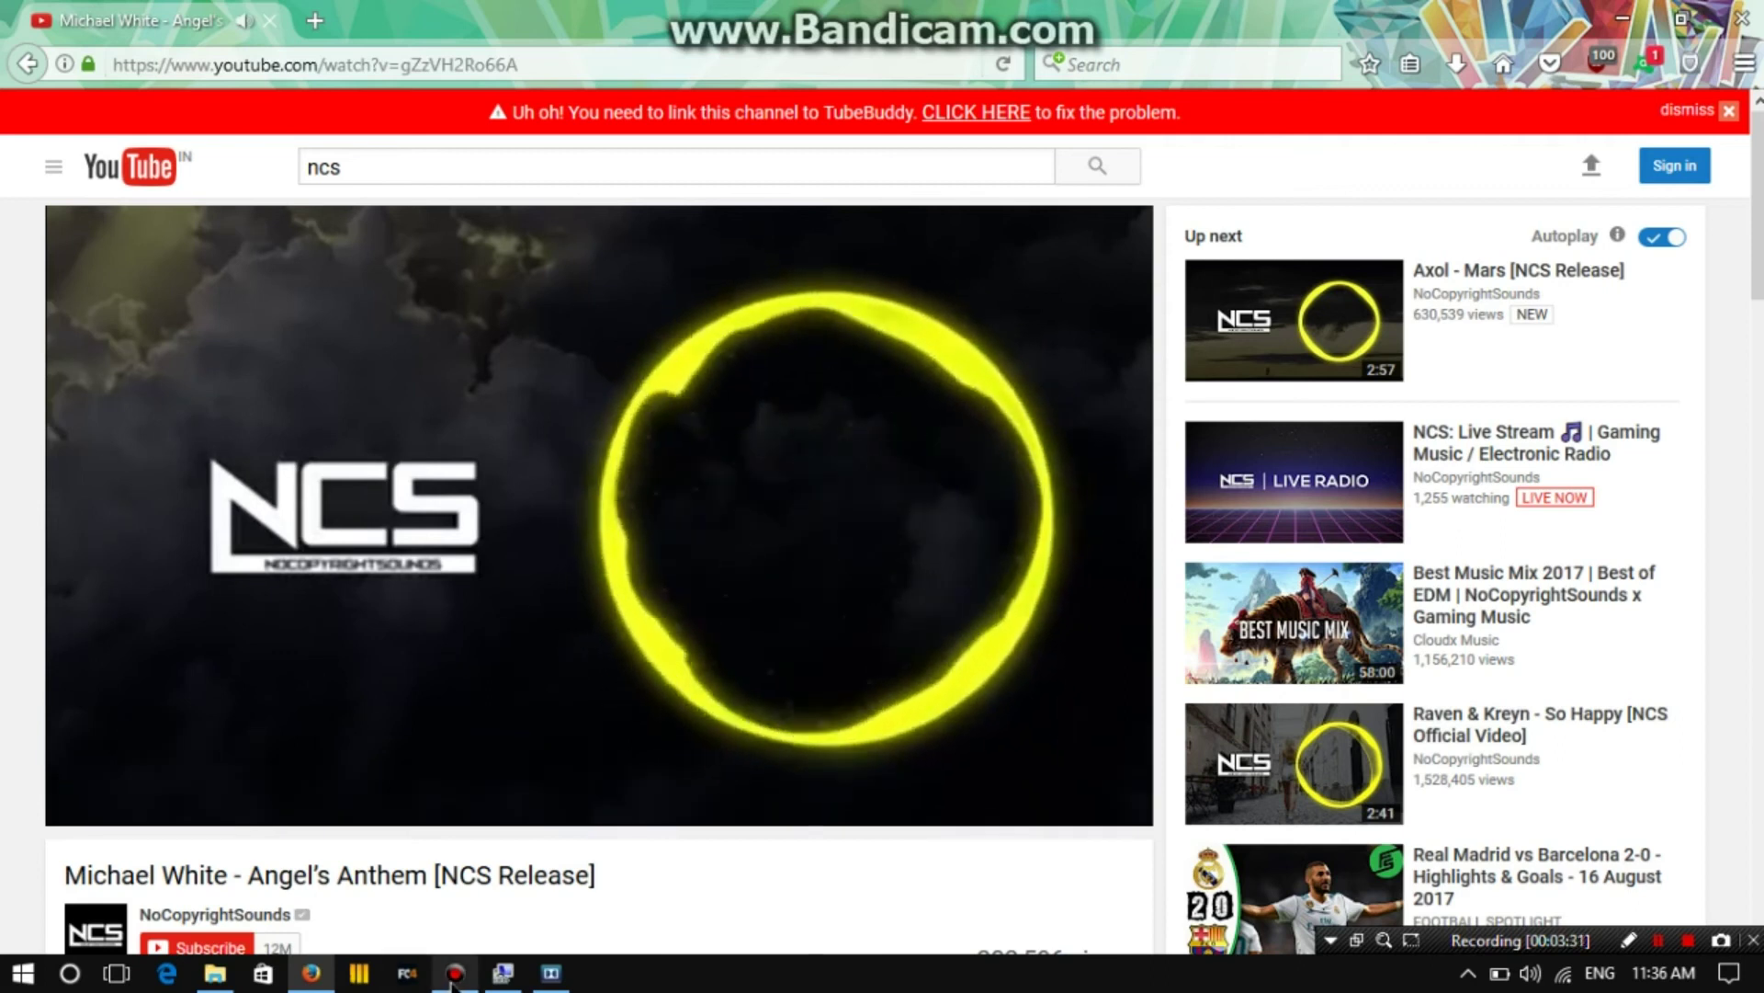
- Toggle Dolby off, on and off to compare the sound, close the editor, and pause at 0:48
{"action": "mouse_move", "coordinate": [506, 977]}
{"action": "left_click", "coordinate": [539, 896]}
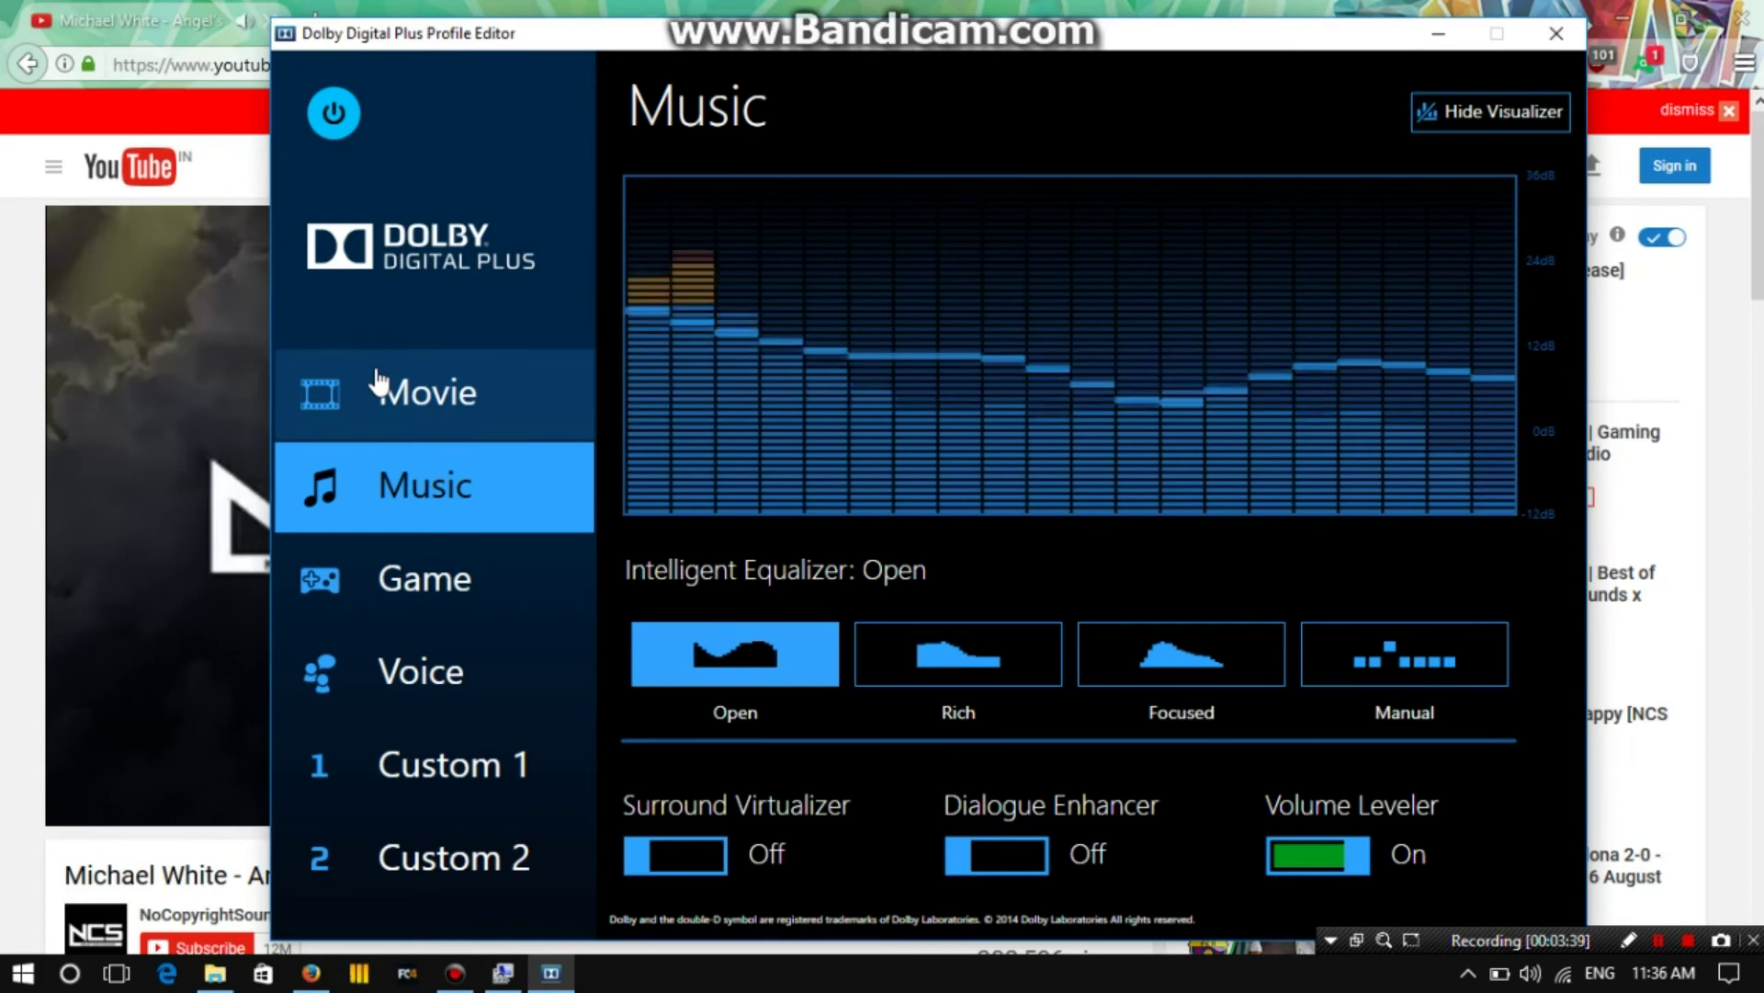
{"action": "left_click", "coordinate": [349, 120]}
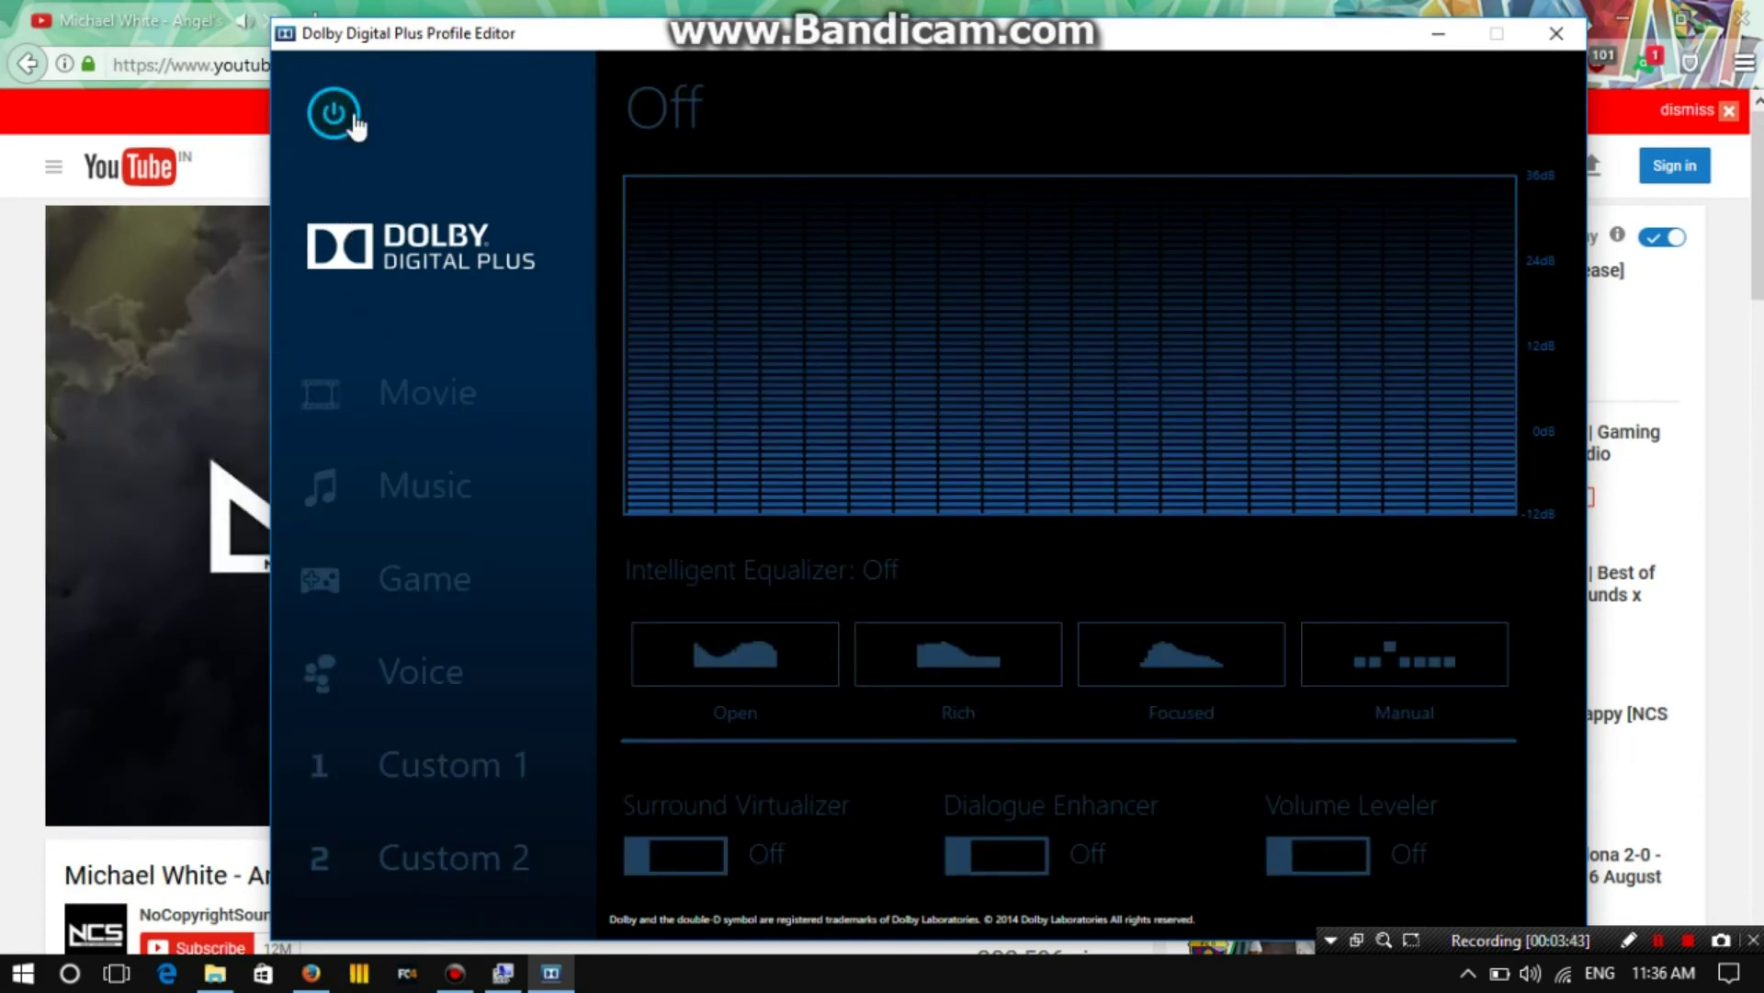
{"action": "left_click", "coordinate": [335, 114]}
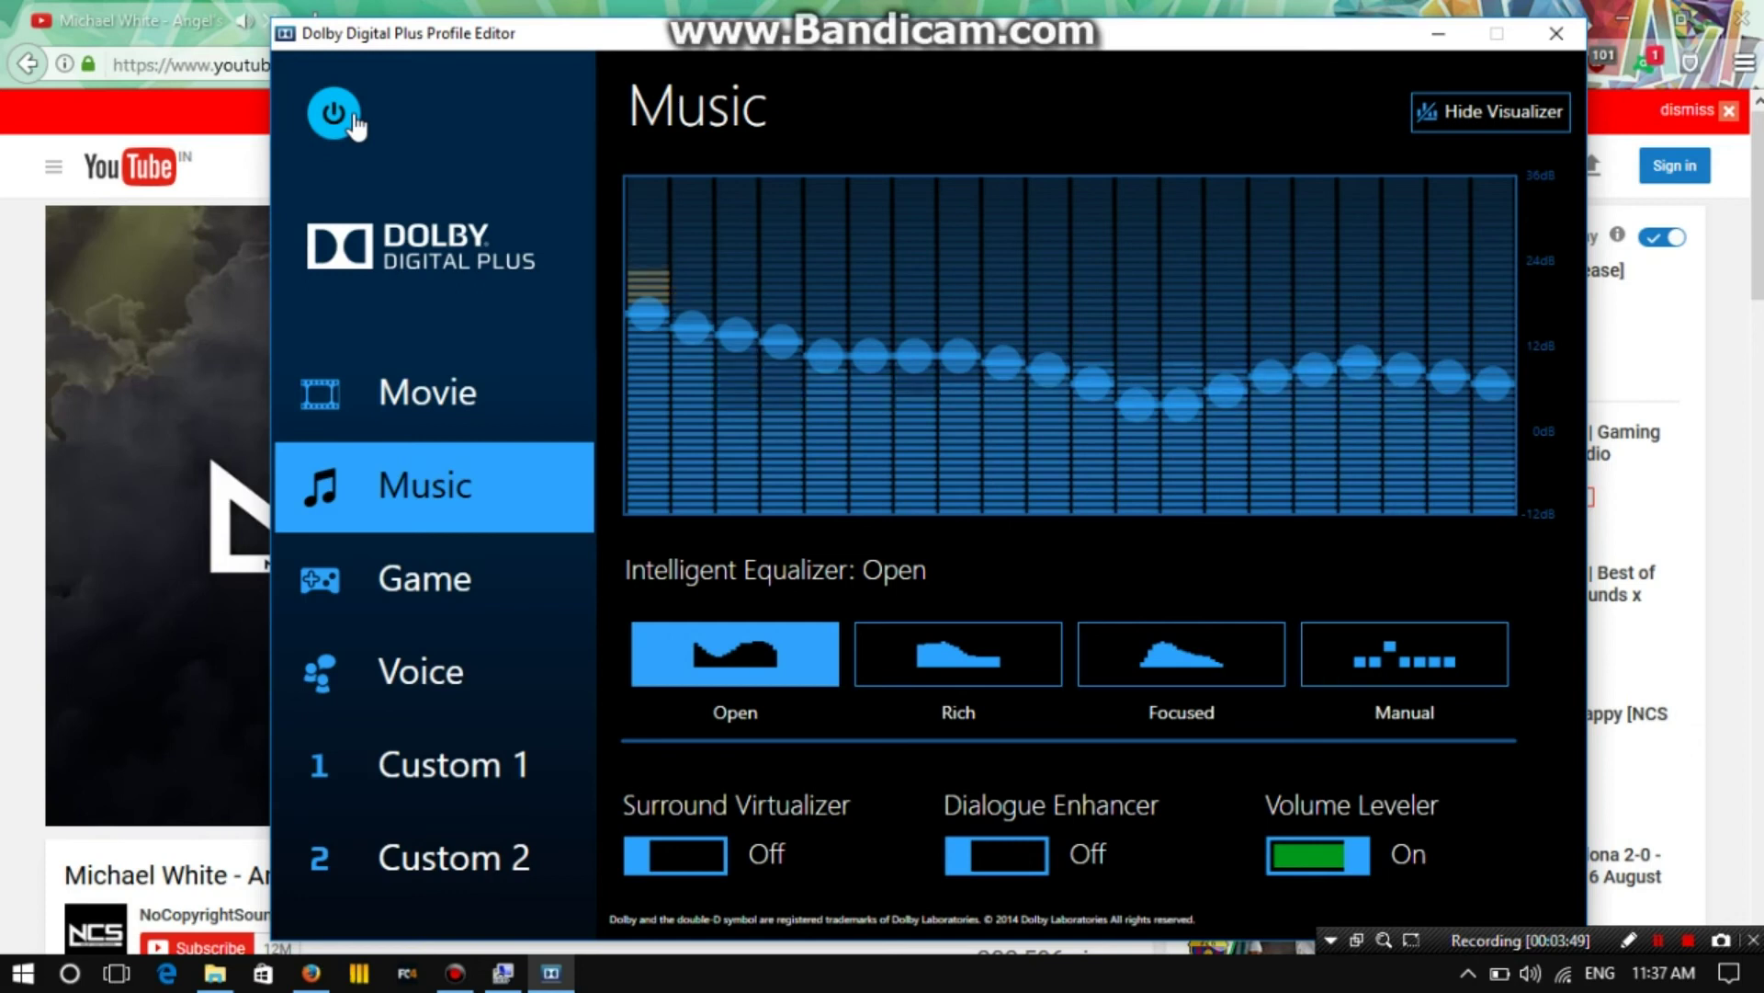
{"action": "left_click", "coordinate": [353, 118]}
{"action": "left_click", "coordinate": [1556, 35]}
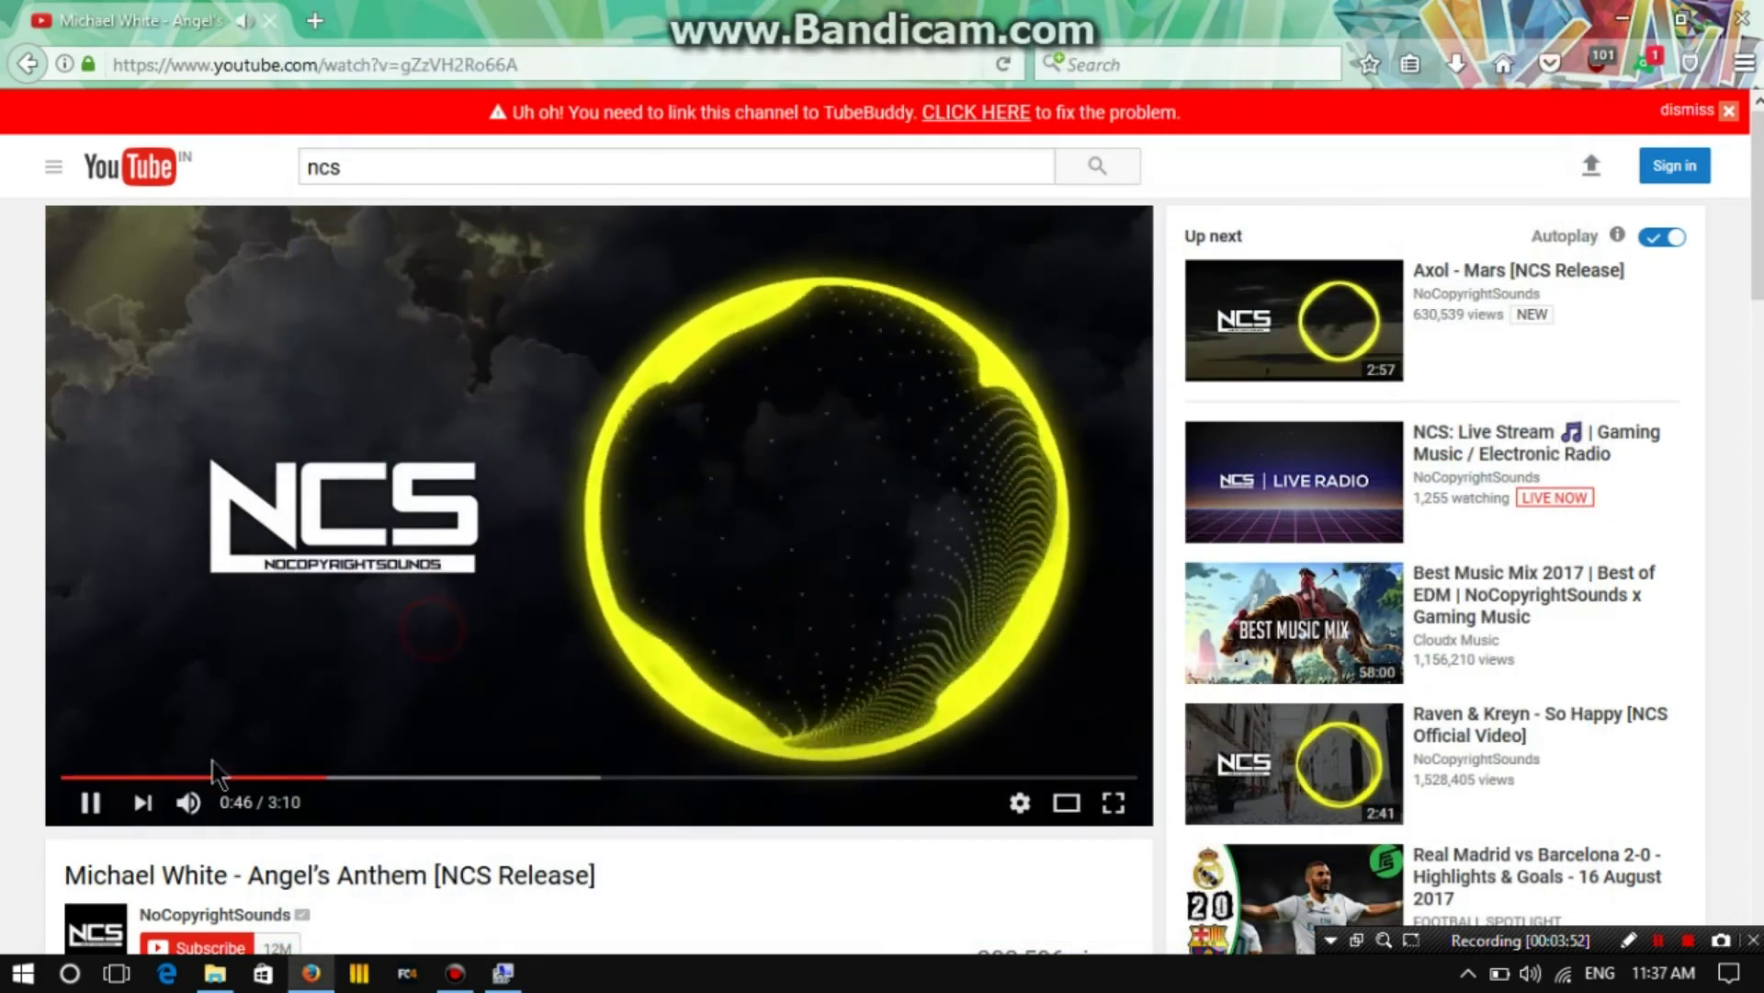
{"action": "left_click", "coordinate": [90, 802]}
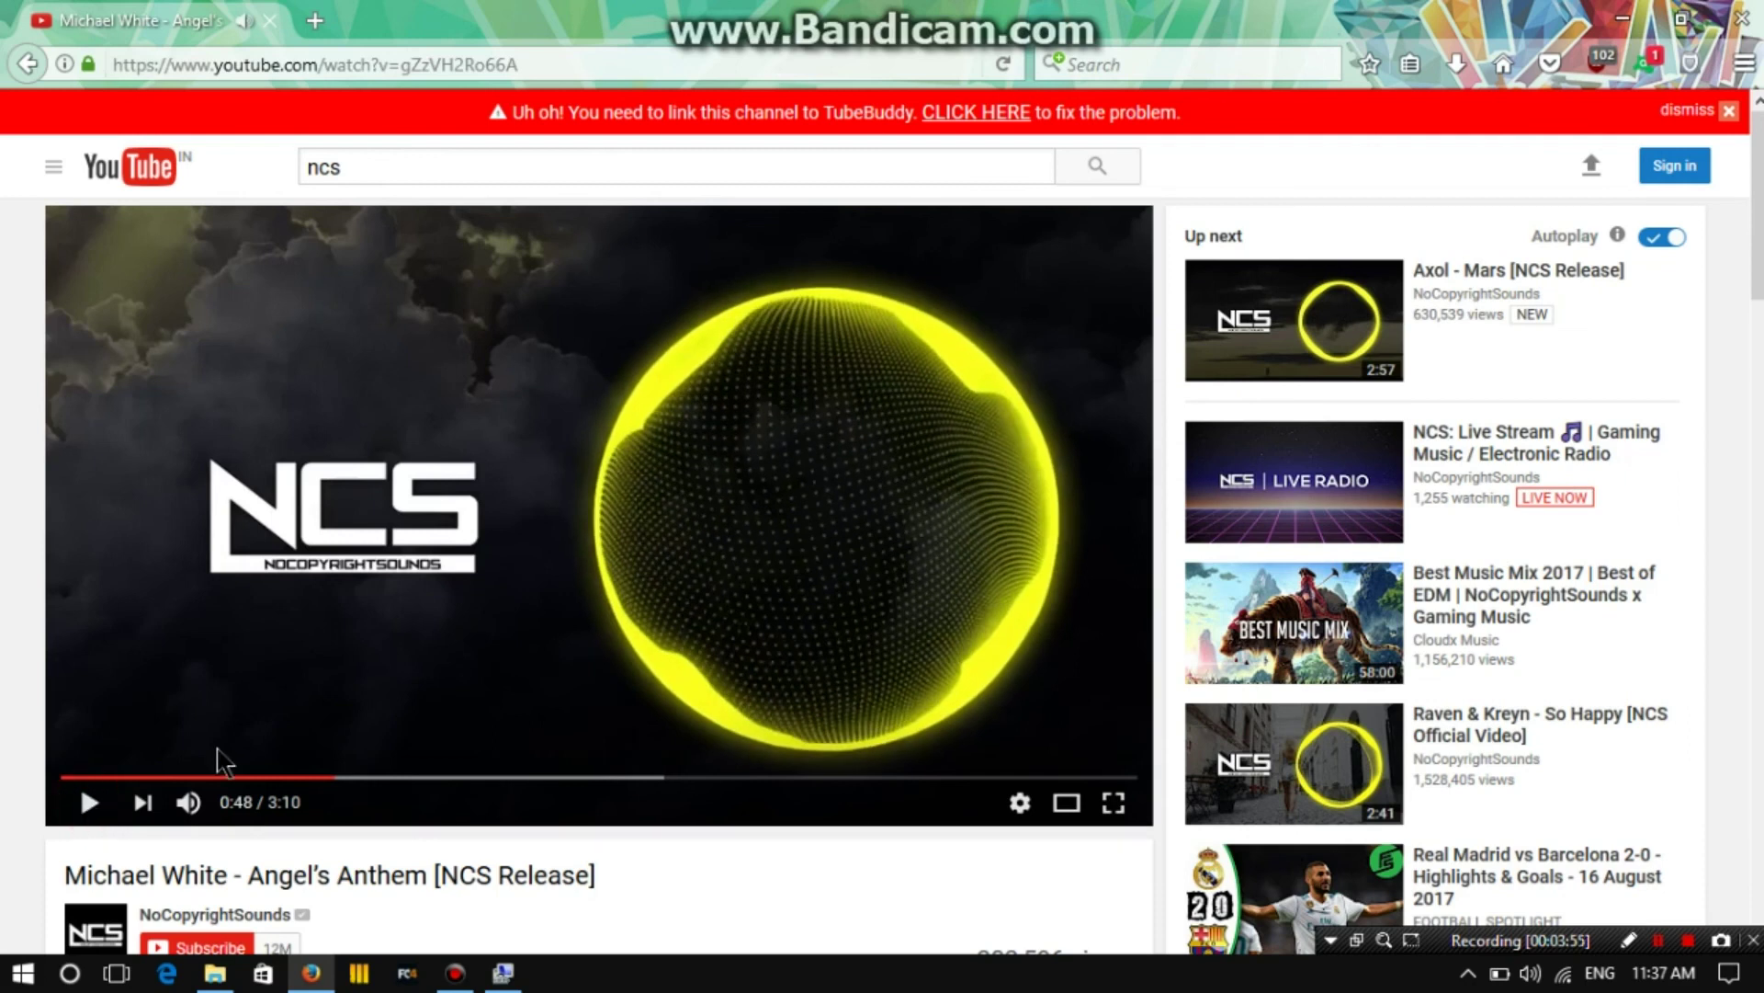